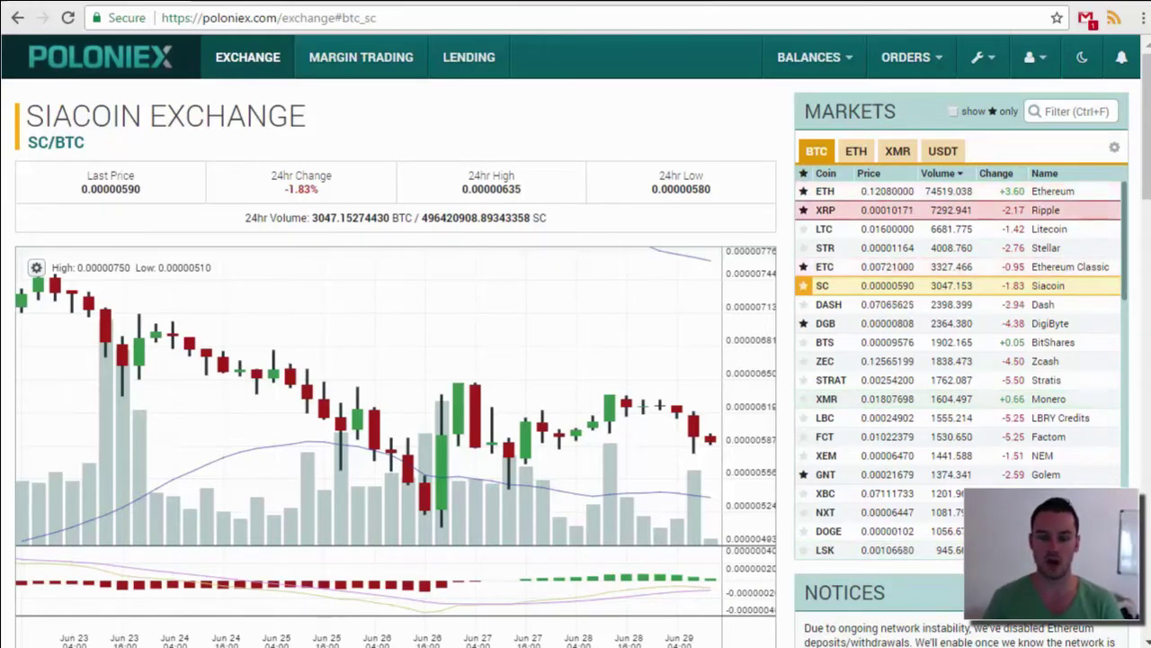
Step: Look over the blog post on trading cryptocurrencies on Bittrex down to its embedded video and return to the Poloniex Siacoin exchange
left_click(580, 5)
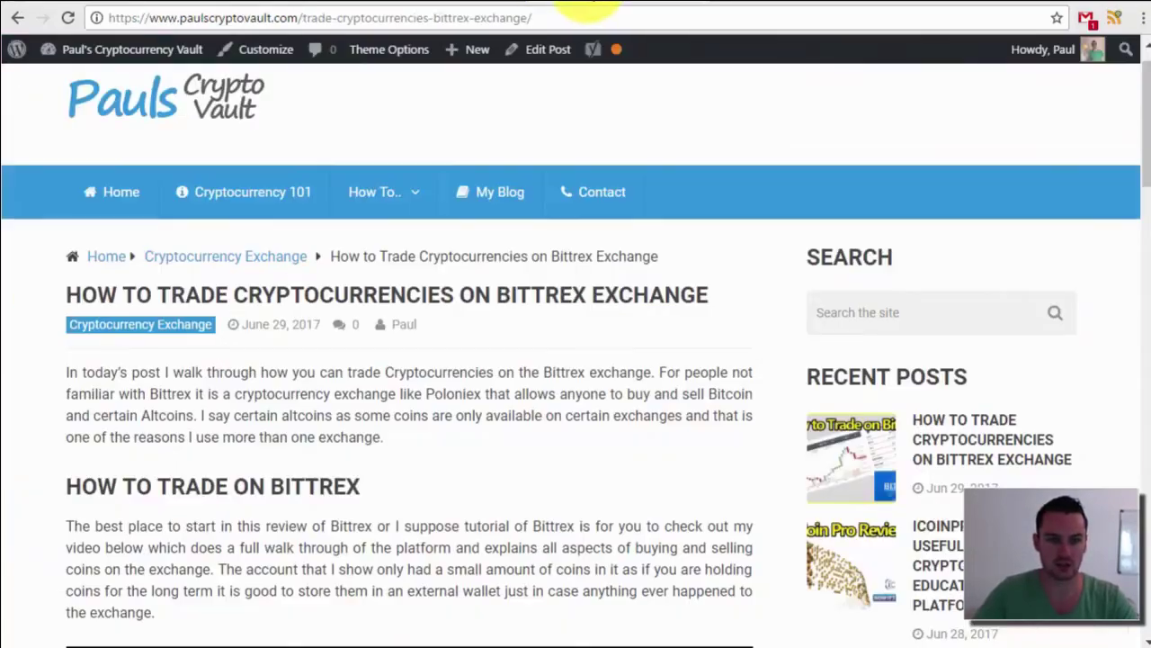
scroll(499, 360, "down", 5)
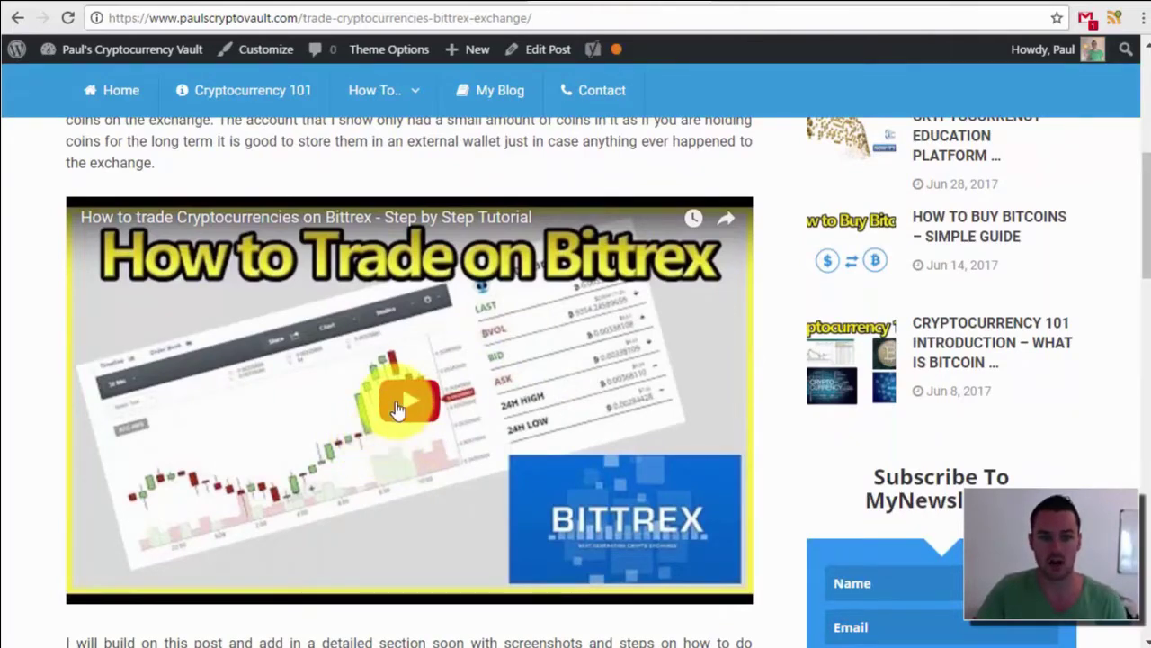
left_click(228, 4)
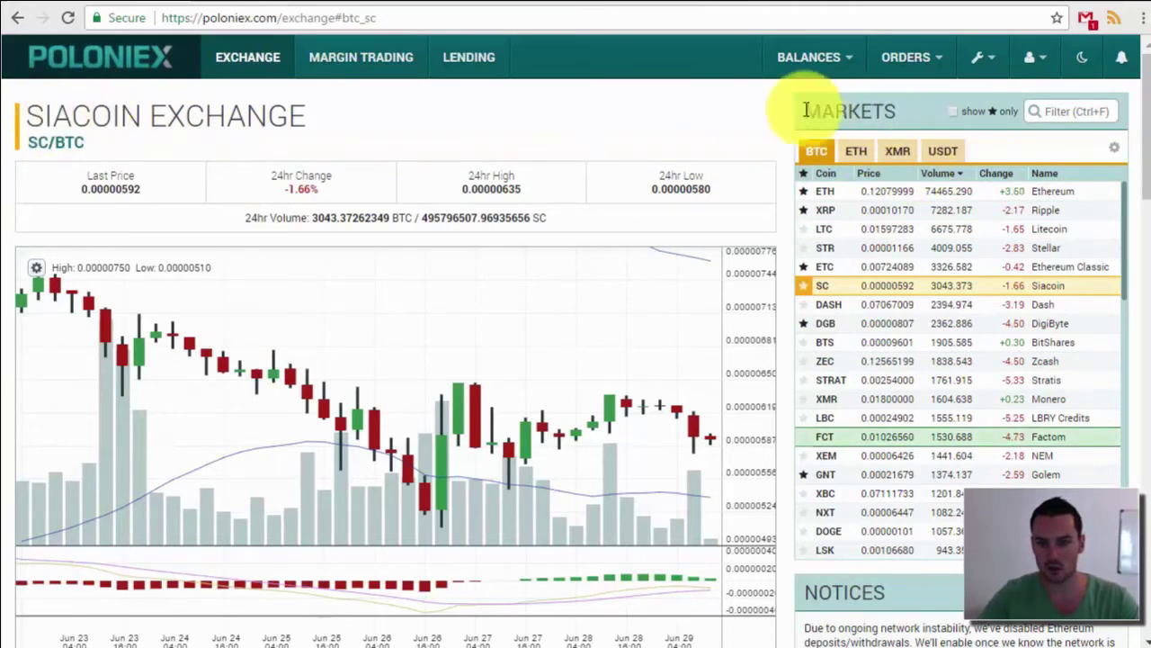
Step: Browse the coins traded against ETH, XMR and USDT, and return to the list of BTC markets
left_click(853, 153)
left_click(905, 157)
left_click(944, 153)
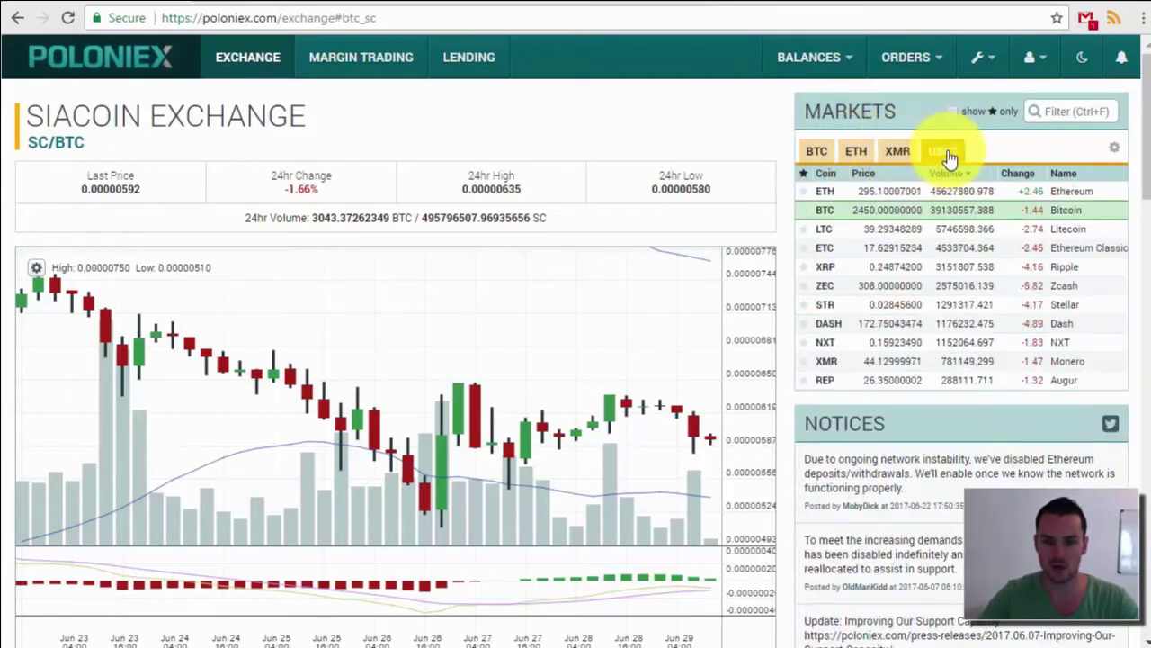
left_click(816, 153)
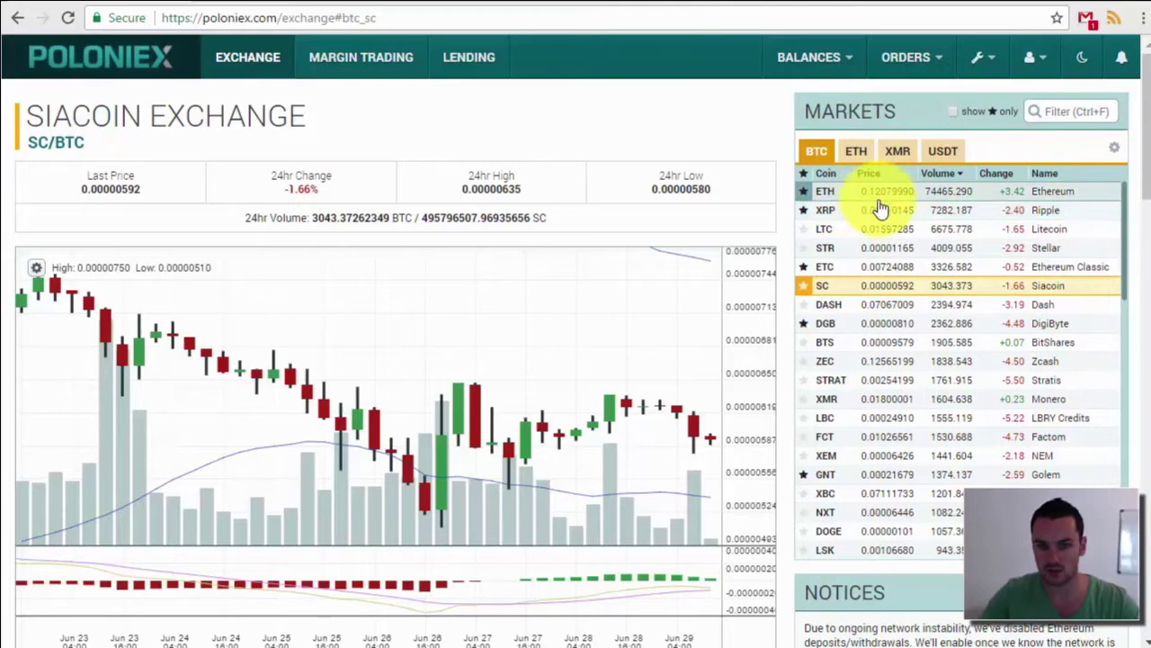
left_click(855, 151)
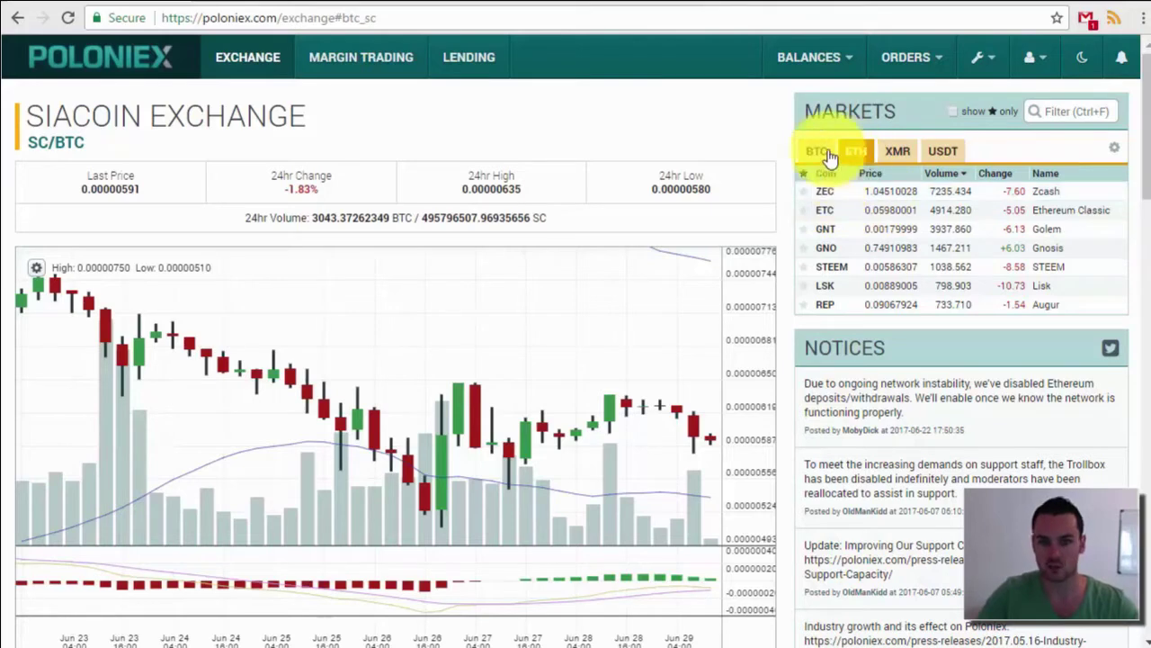
left_click(816, 151)
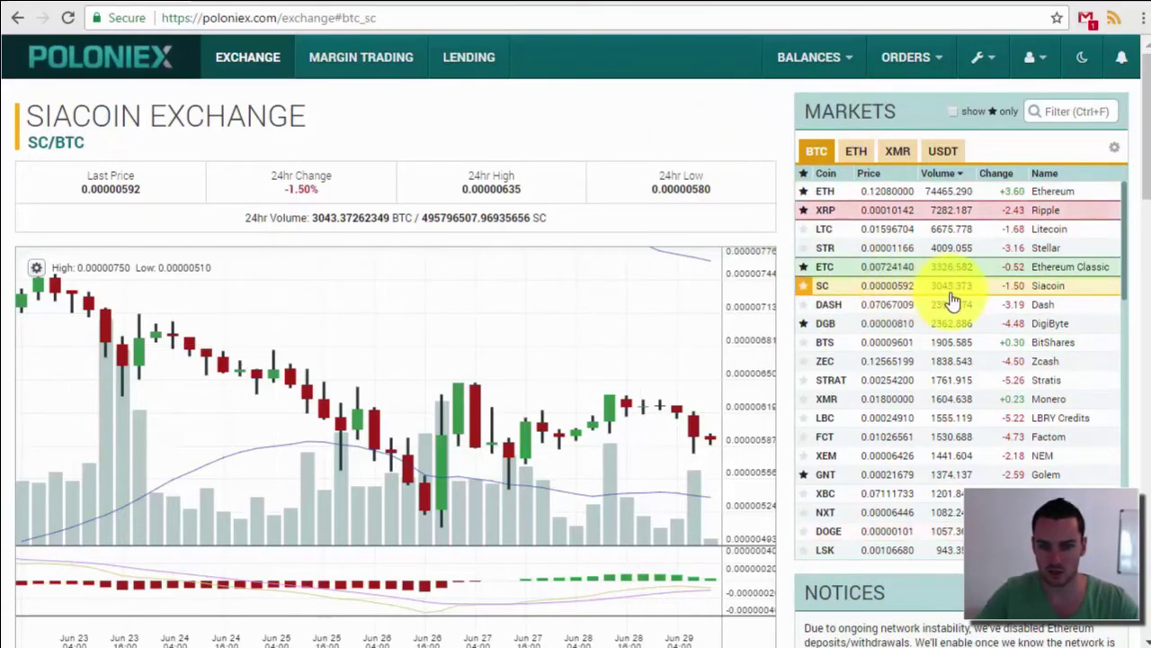
Step: View the Ethereum Classic market against BTC and switch back to the Siacoin market
left_click(855, 272)
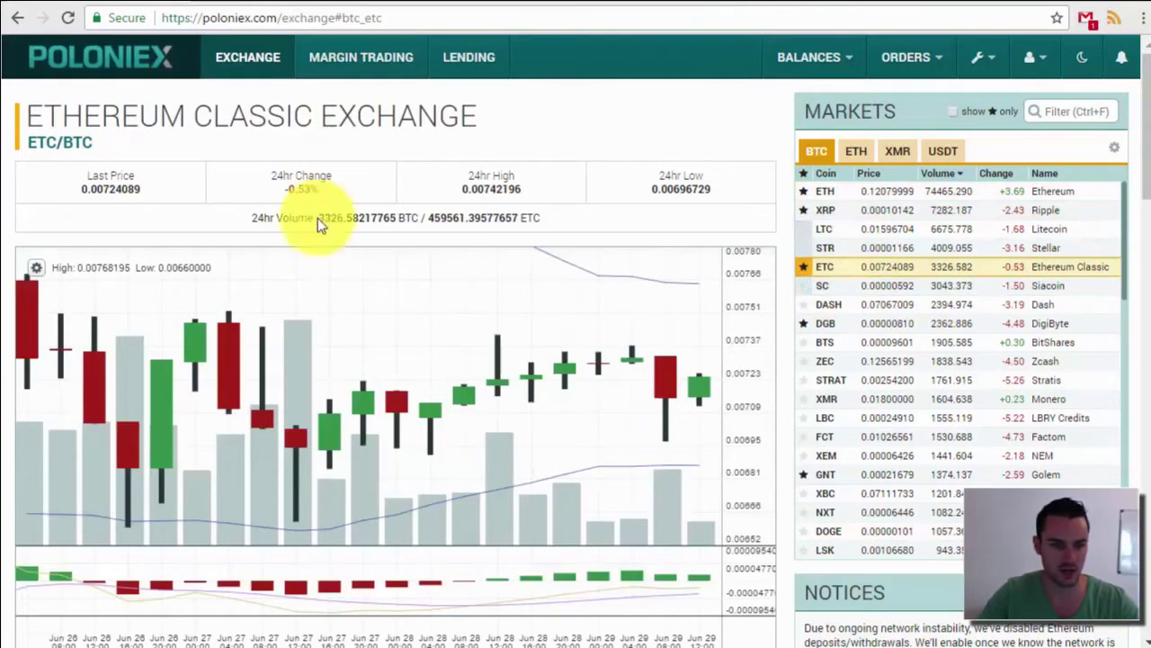
left_click(827, 289)
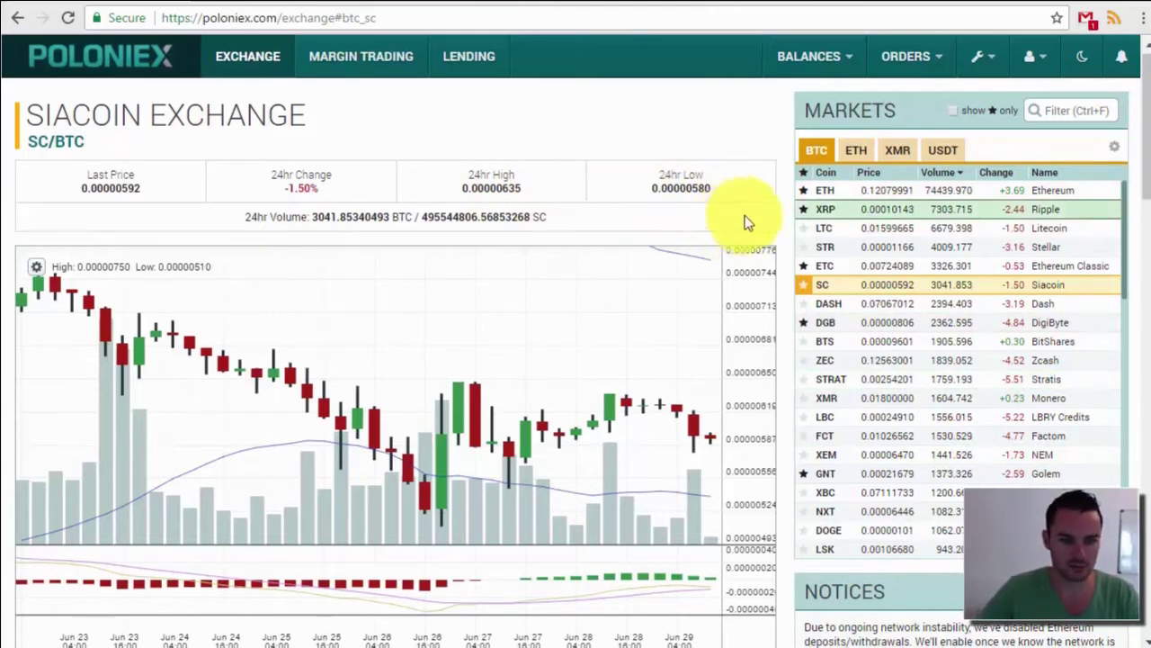
Step: Examine the Siacoin price chart and its indicator options, leaving the indicator selection as it is
scroll(719, 219, "down", 1)
scroll(769, 340, "down", 1)
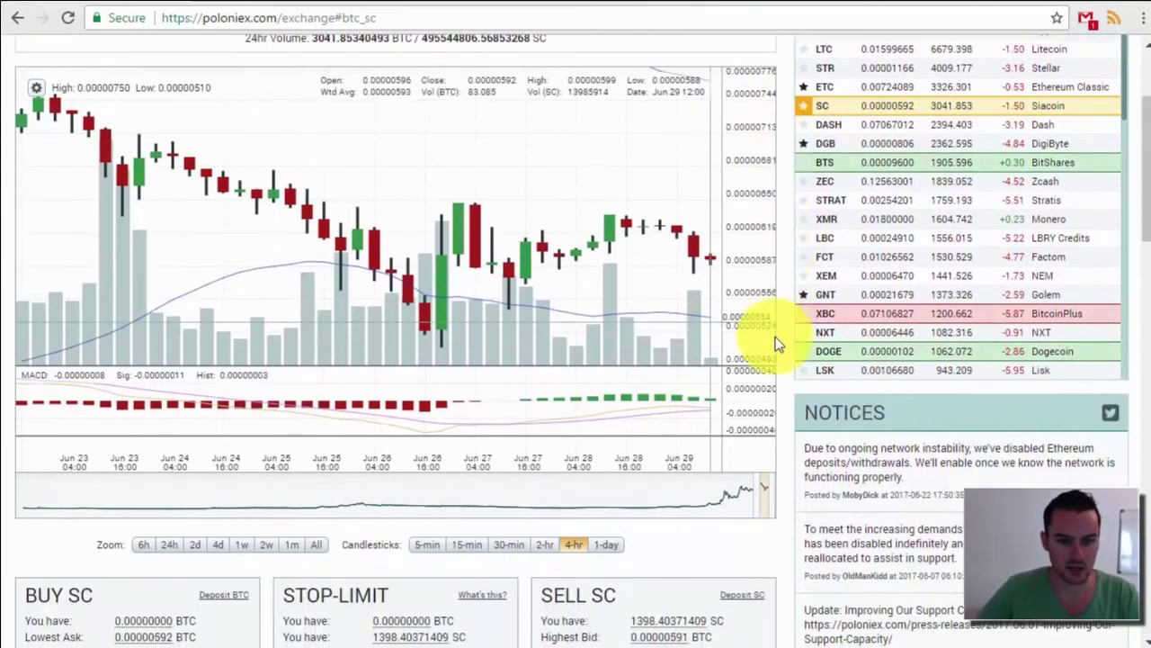
scroll(414, 274, "up", 1)
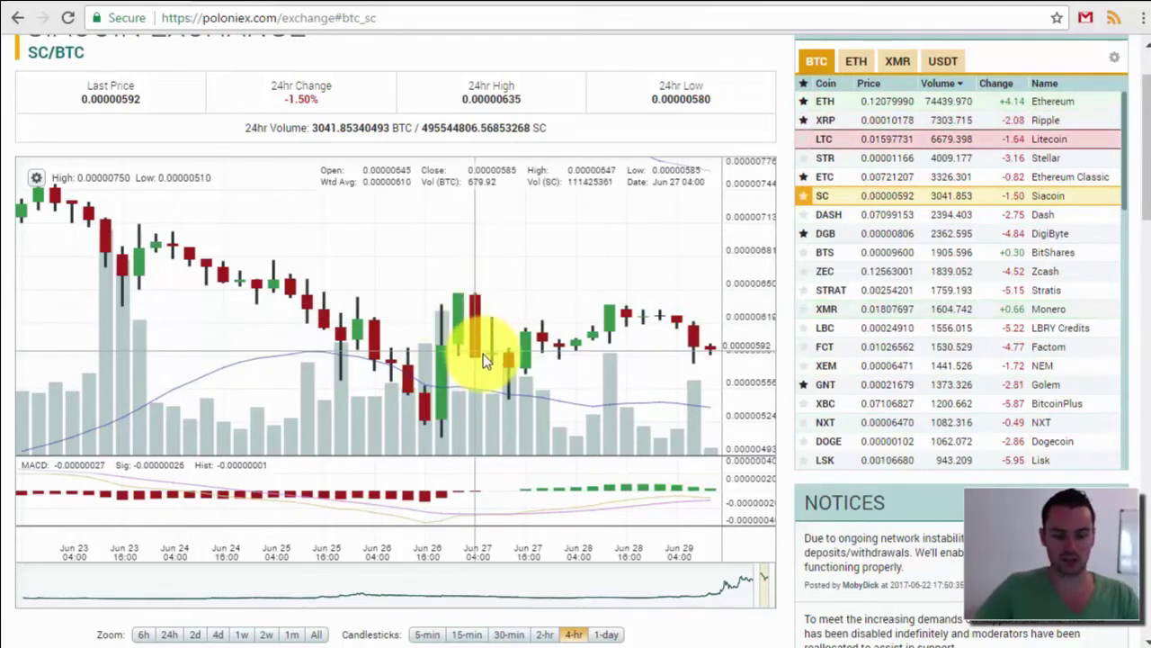
left_click(36, 178)
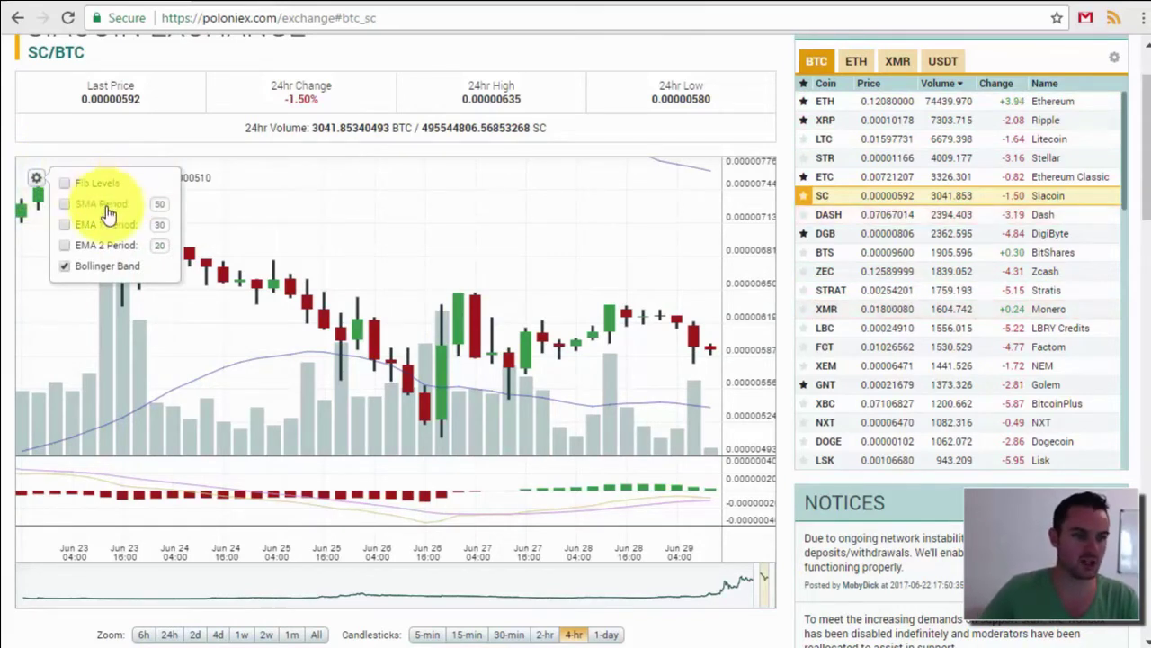
left_click(36, 183)
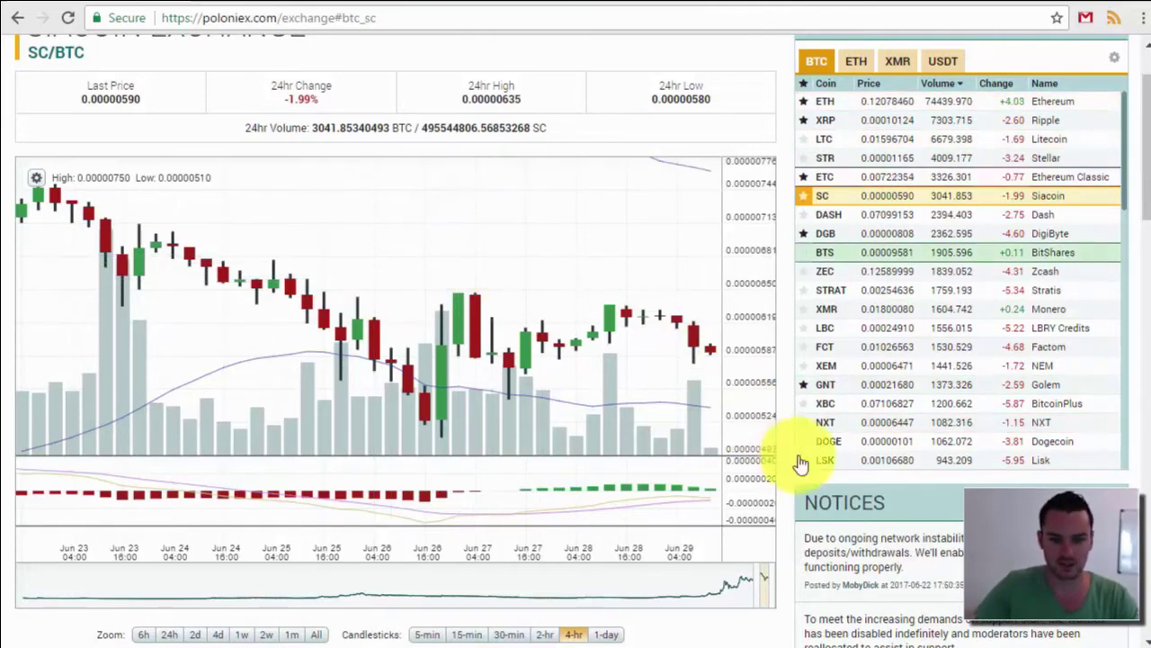
Step: View the Siacoin chart over a two-week range and return it to a one-week range
scroll(781, 455, "down", 1)
scroll(780, 455, "down", 3)
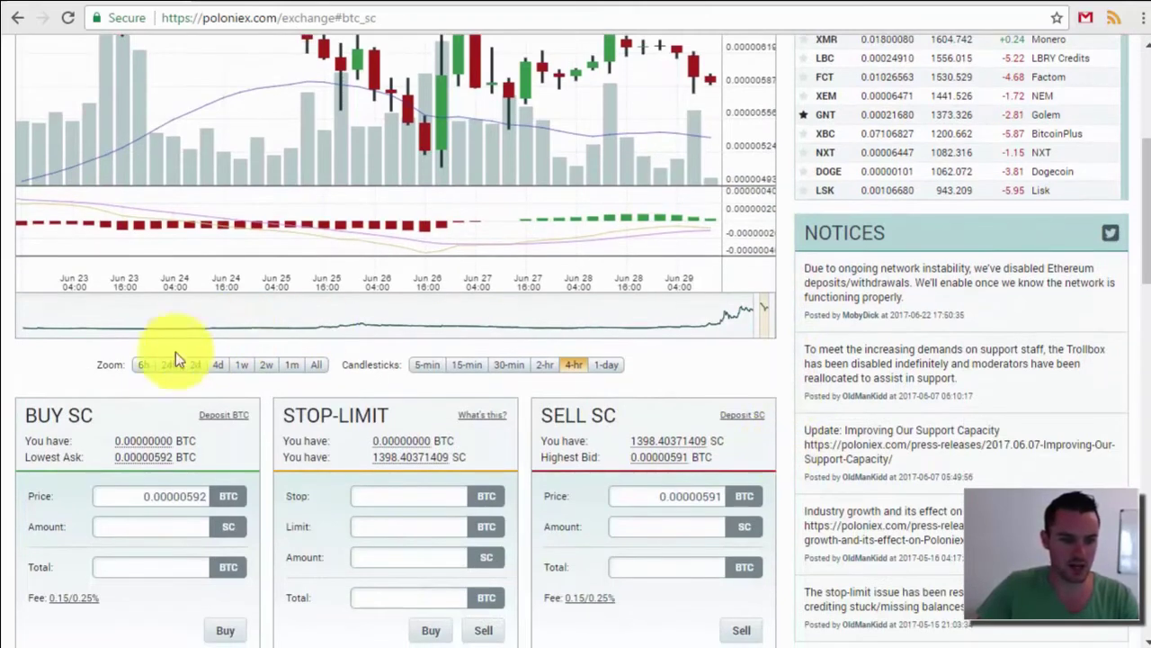
scroll(270, 396, "up", 1)
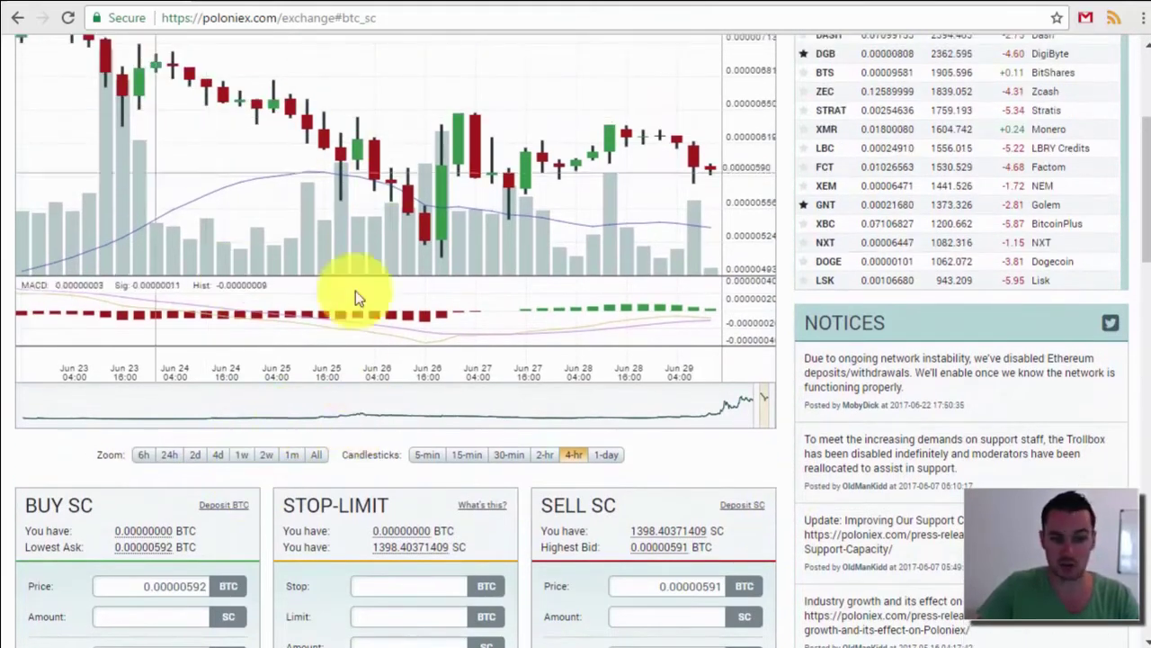
left_click(268, 457)
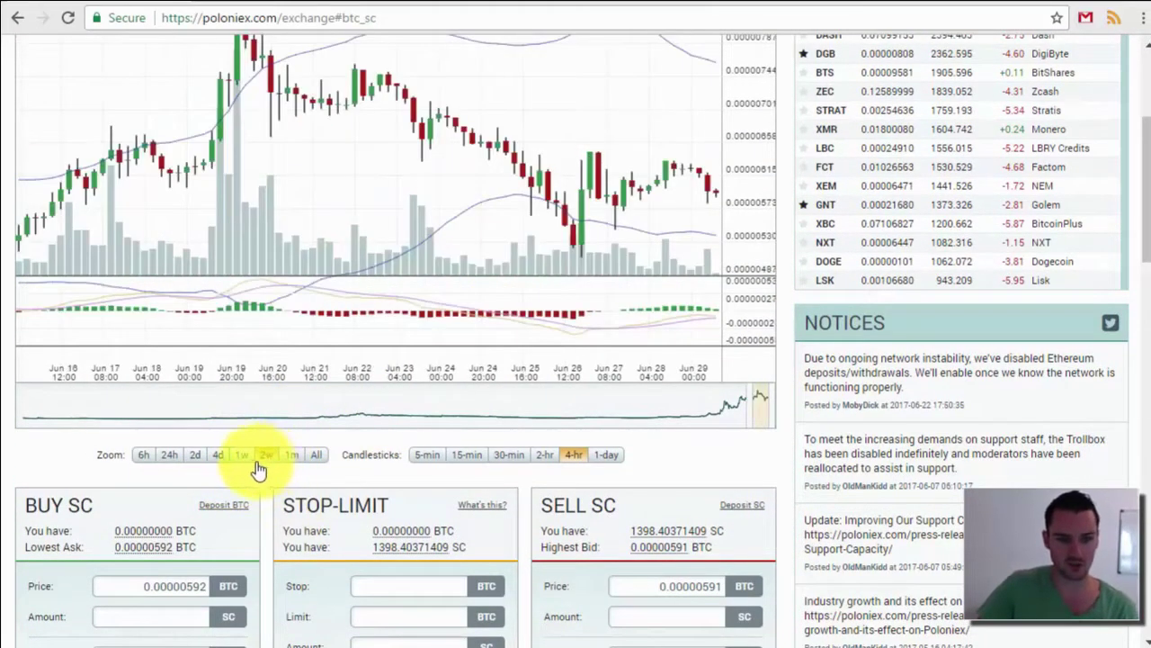
left_click(243, 457)
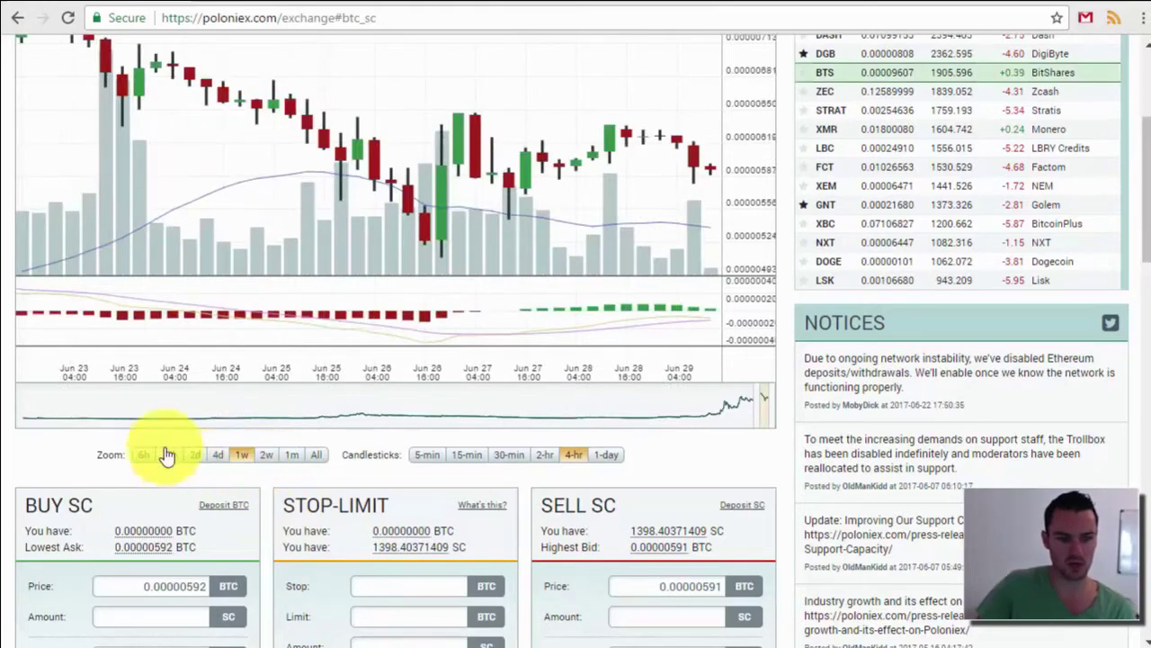
Step: Compare the Siacoin chart with 30-minute and 2-hour candlesticks, and return to 4-hour candlesticks
left_click(537, 458)
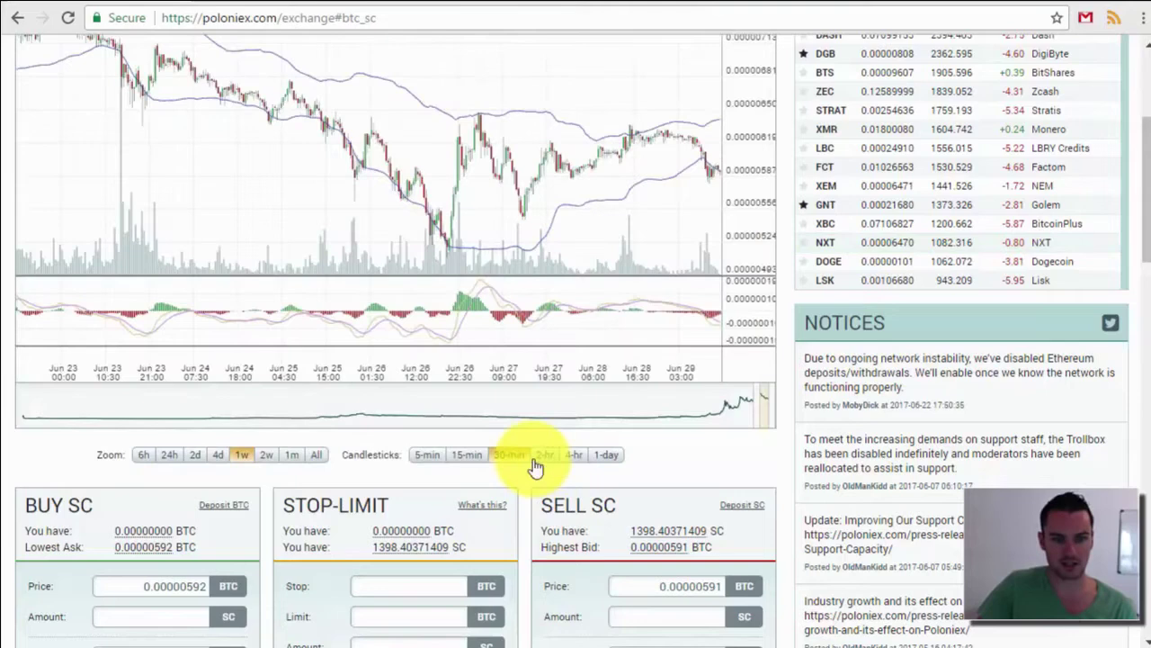
left_click(549, 461)
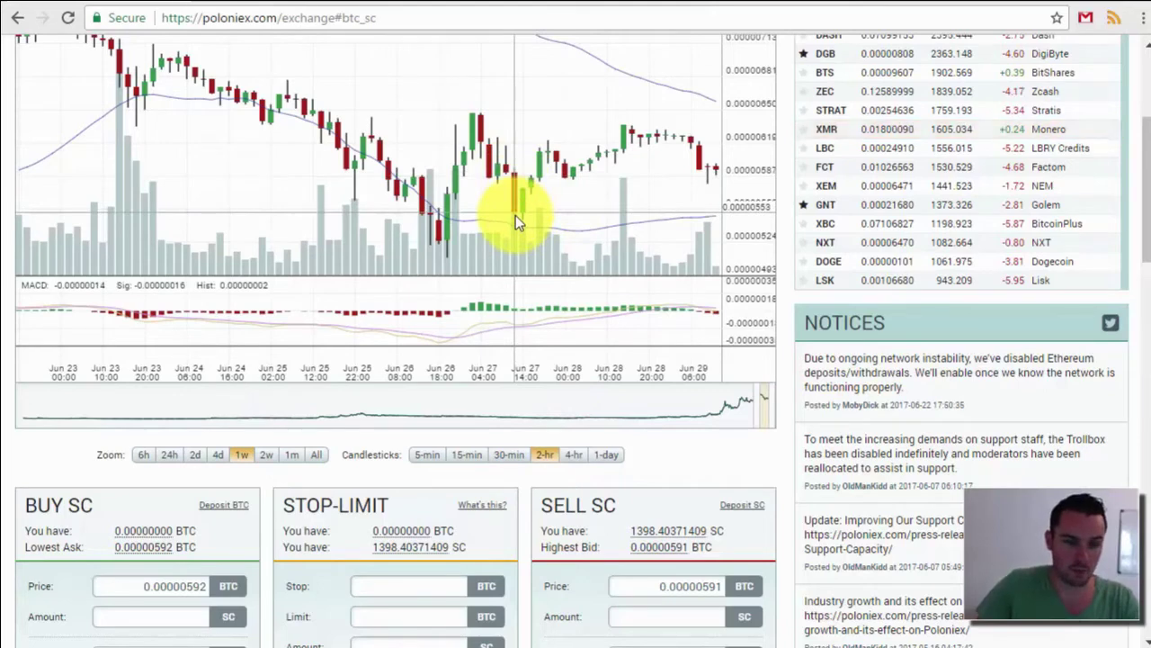
left_click(574, 456)
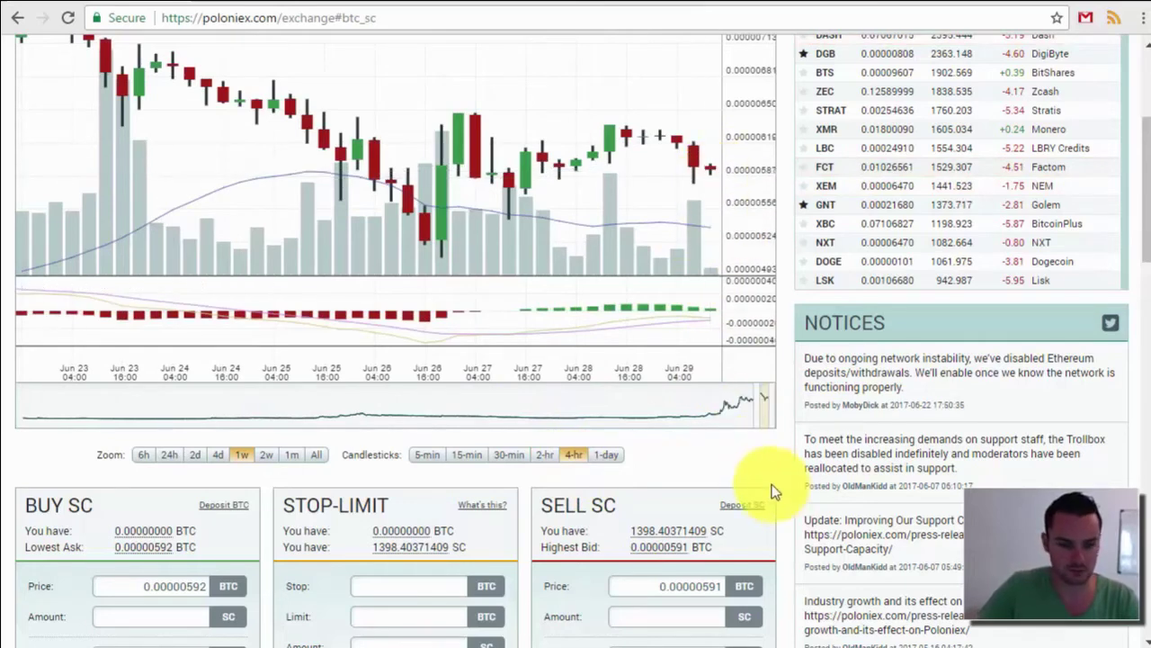
Step: Examine the available BTC balance and the prefilled price in the Siacoin buy order form
scroll(774, 471, "down", 2)
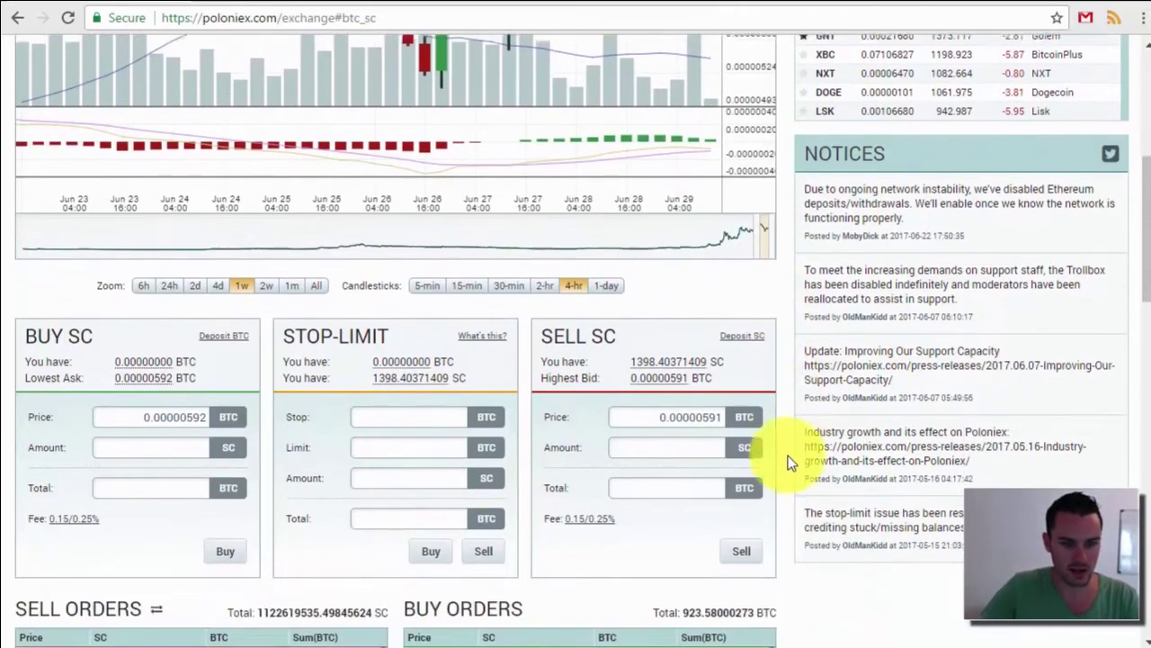
scroll(788, 455, "down", 1)
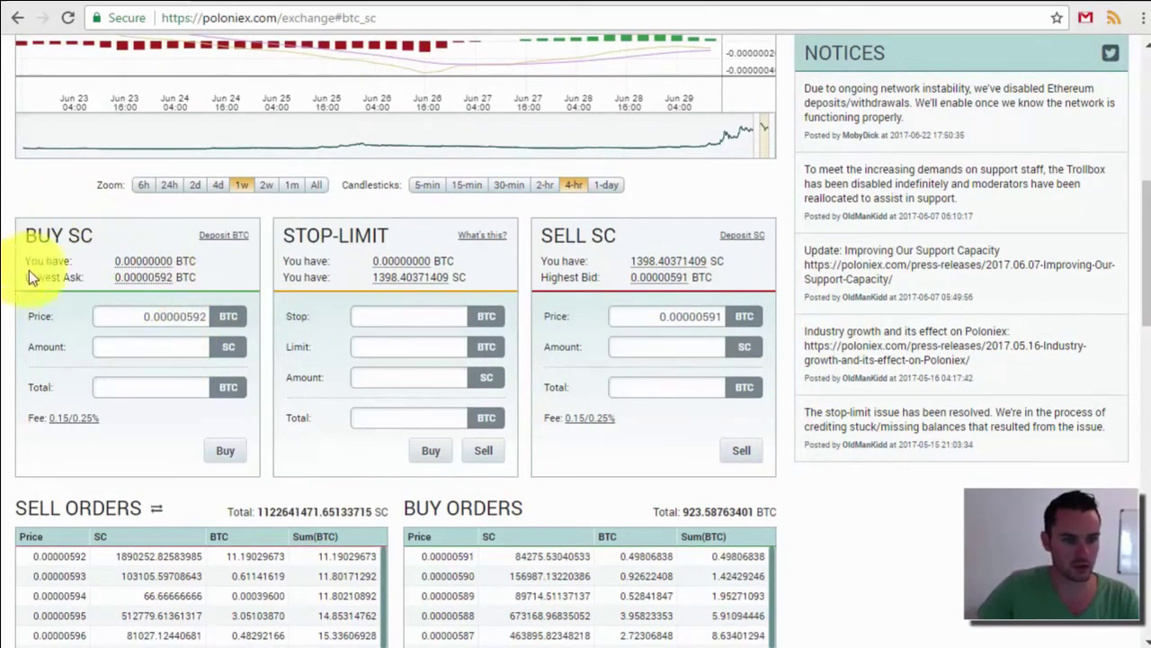
double_click(173, 259)
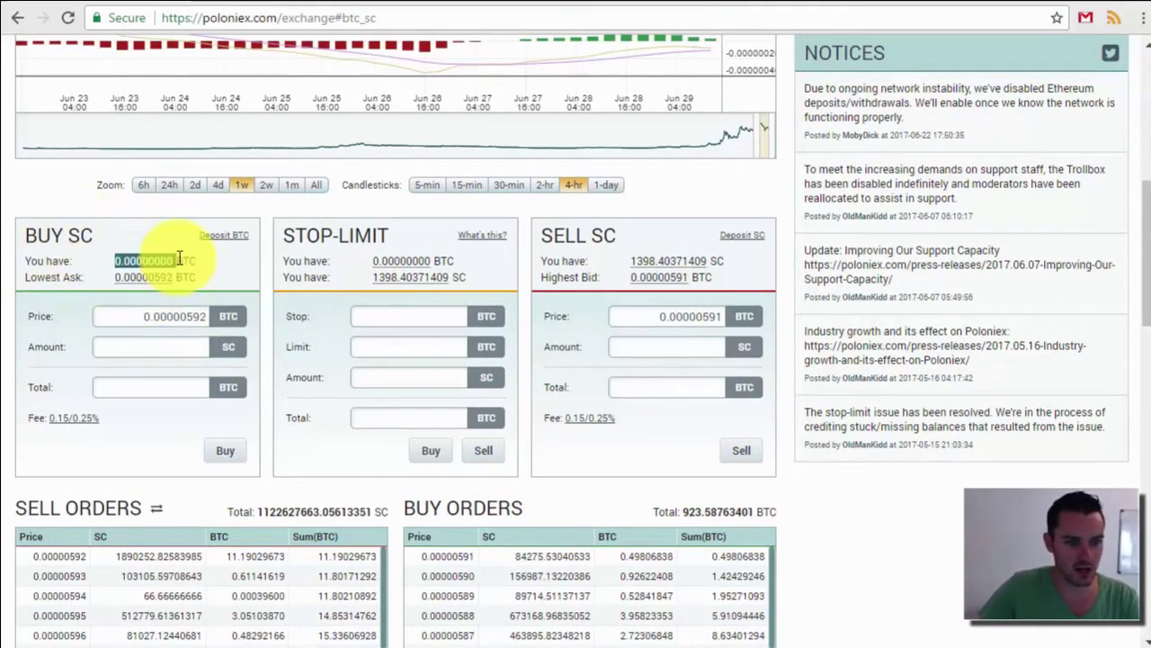
left_click(213, 261)
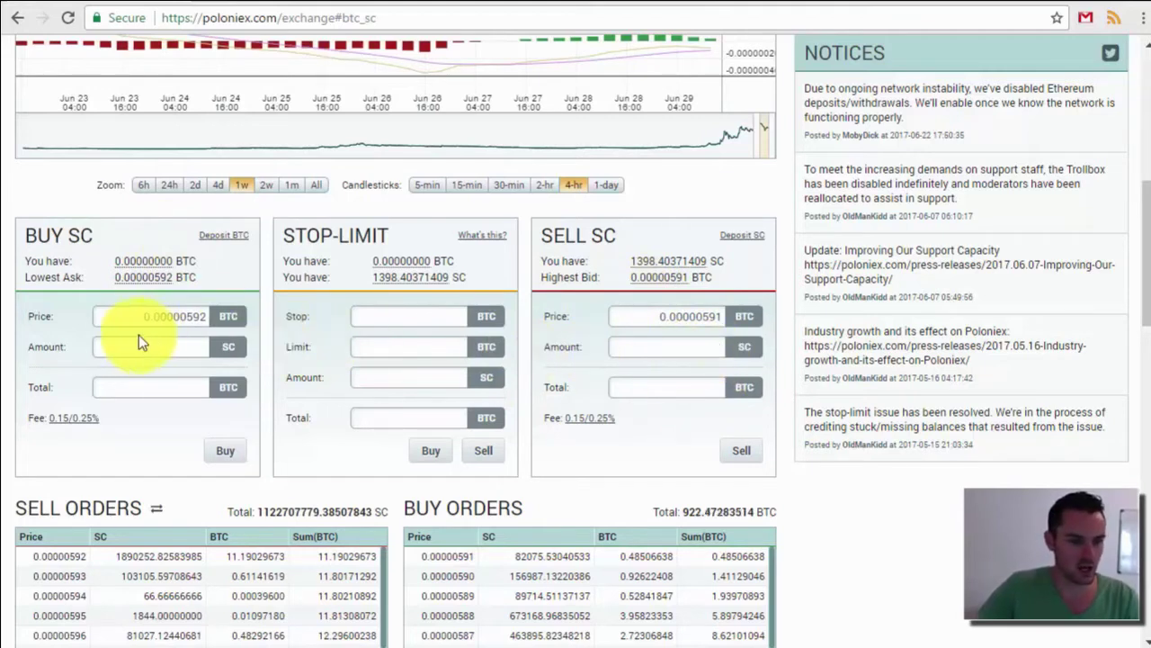
left_click_drag(128, 316, 208, 319)
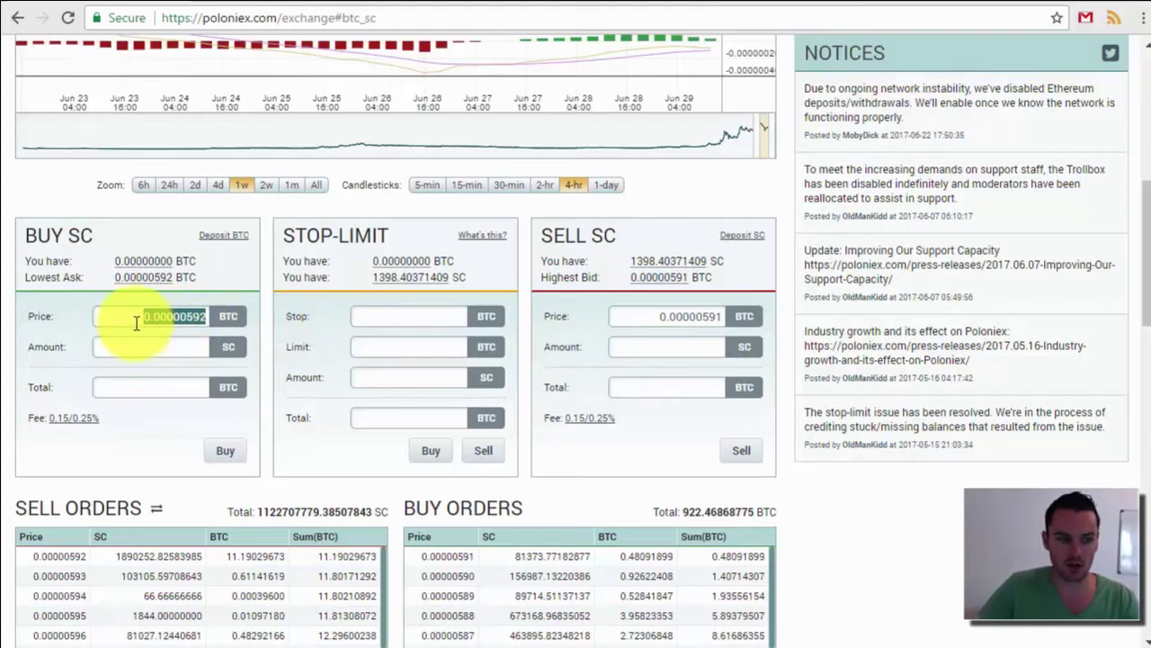
Step: Set the Siacoin buy order's price to 0.00000500 BTC and its amount to 1000 SC
left_click(194, 321)
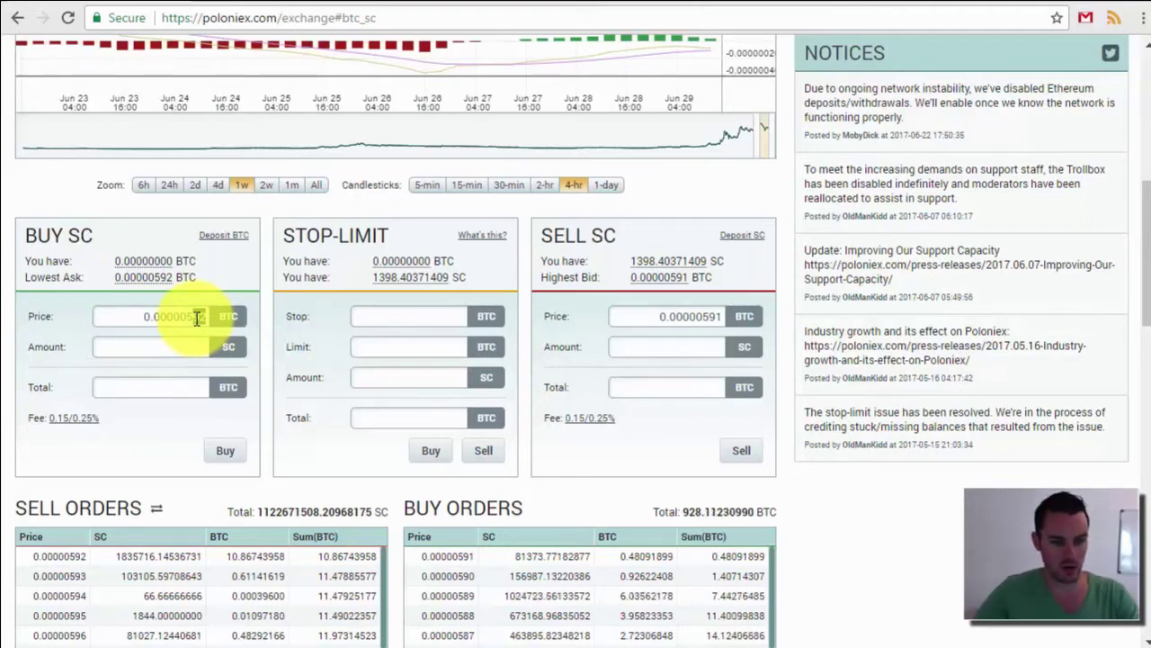
left_click_drag(196, 320, 194, 370)
type("00")
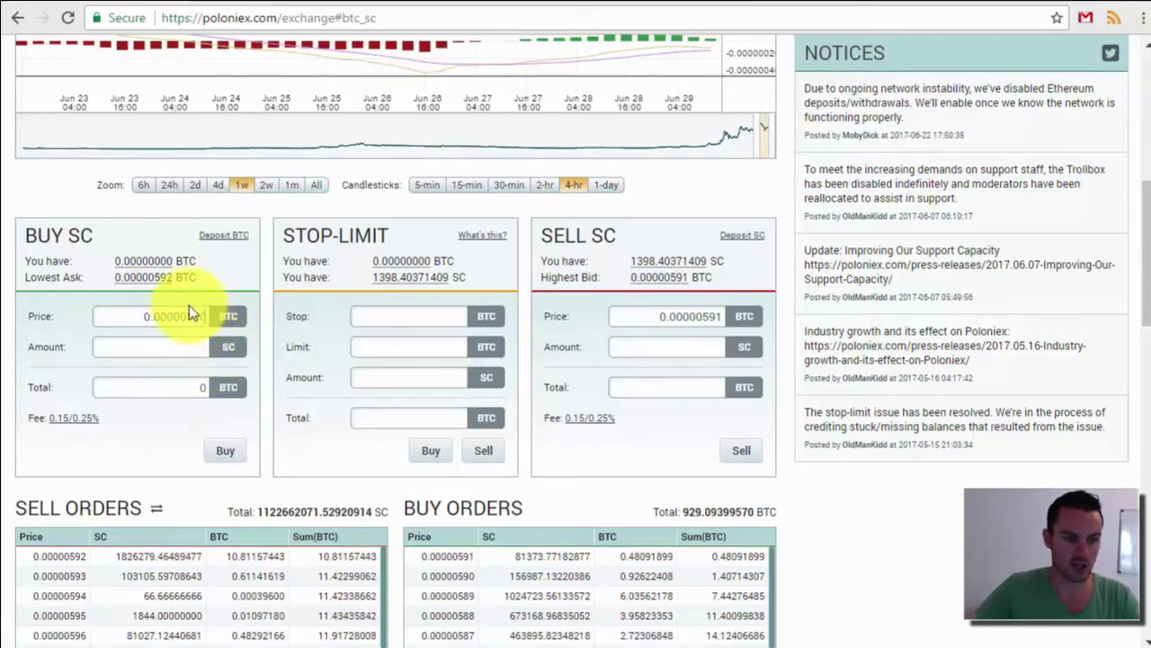
left_click(188, 351)
type("10000")
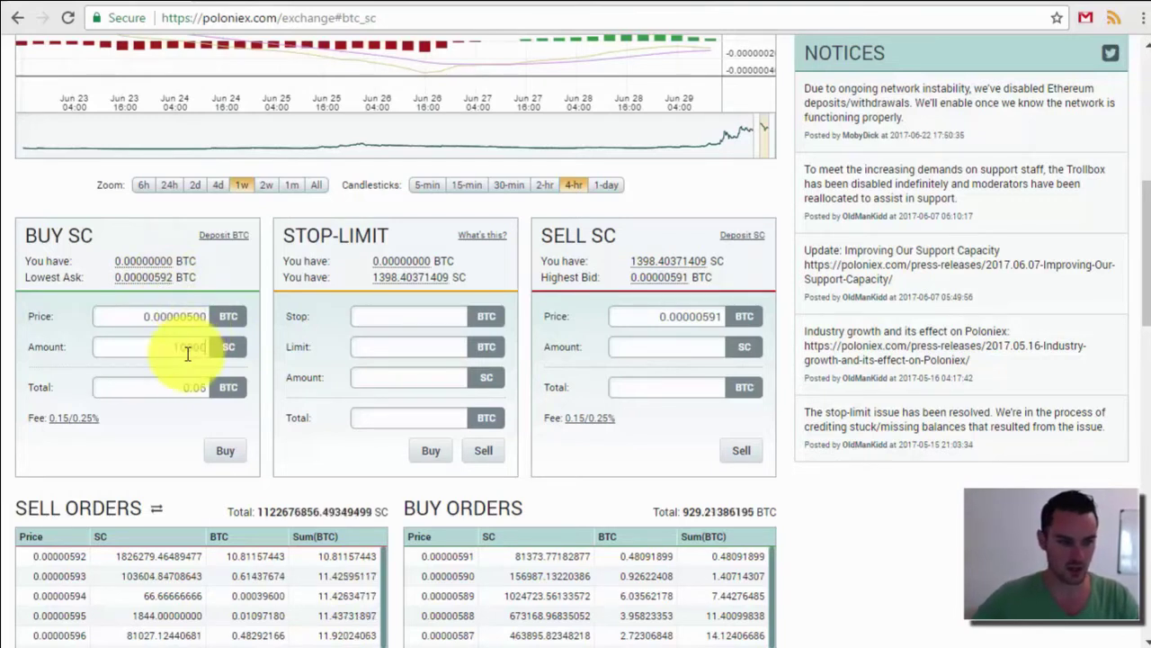
key("BackSpace")
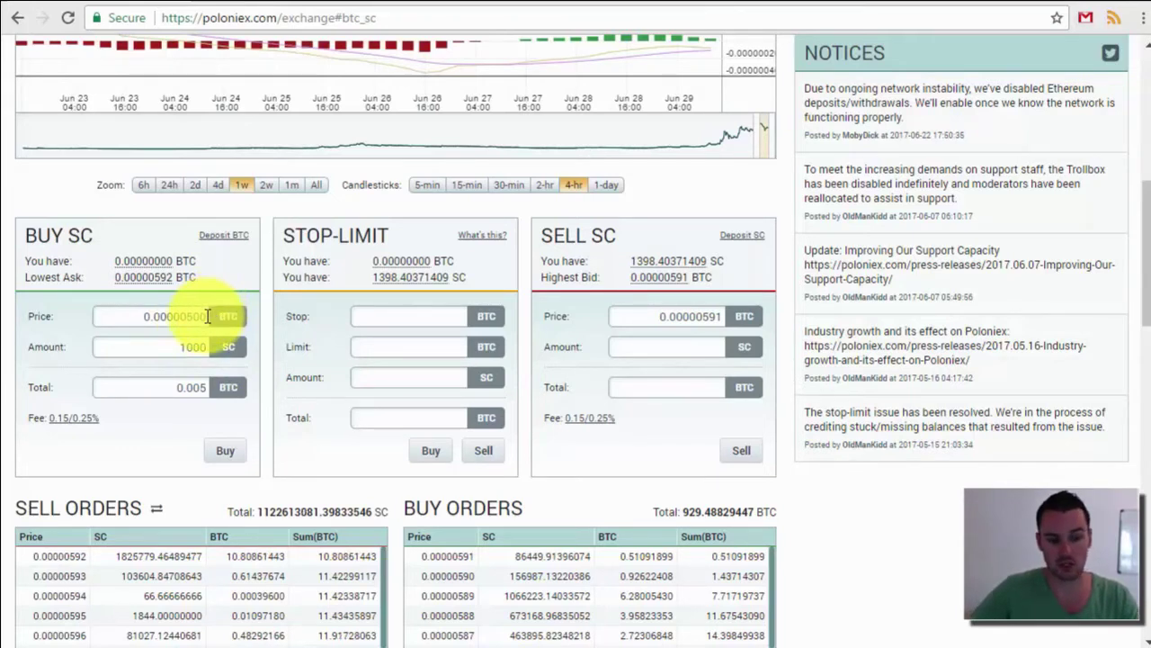
left_click_drag(206, 317, 189, 320)
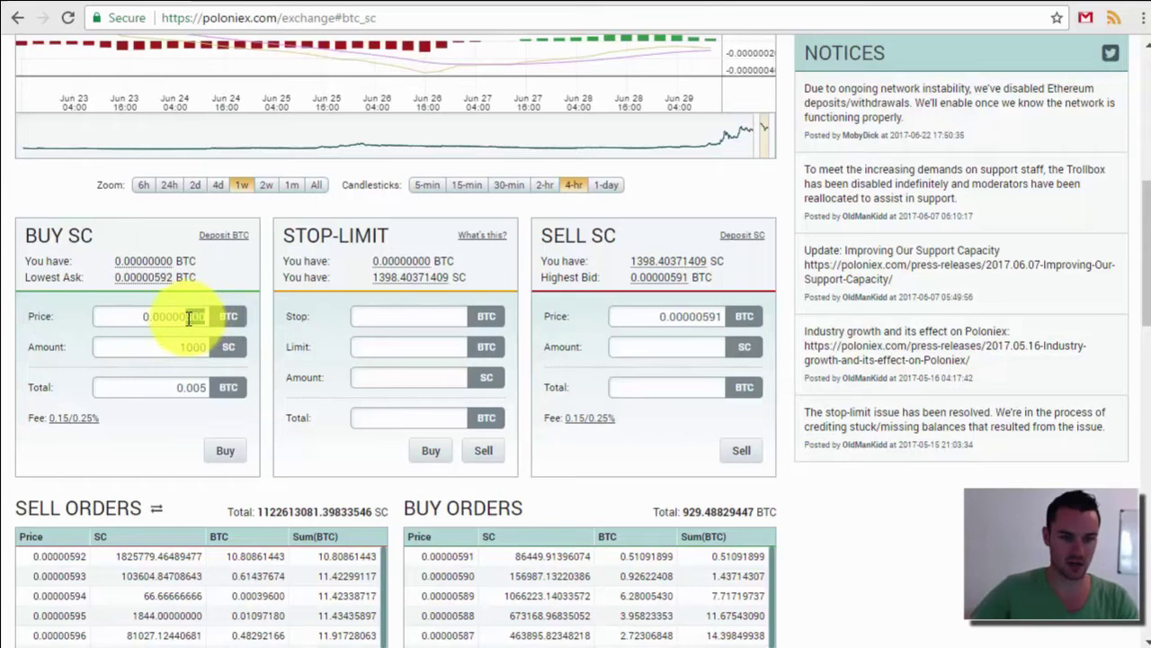
type("592")
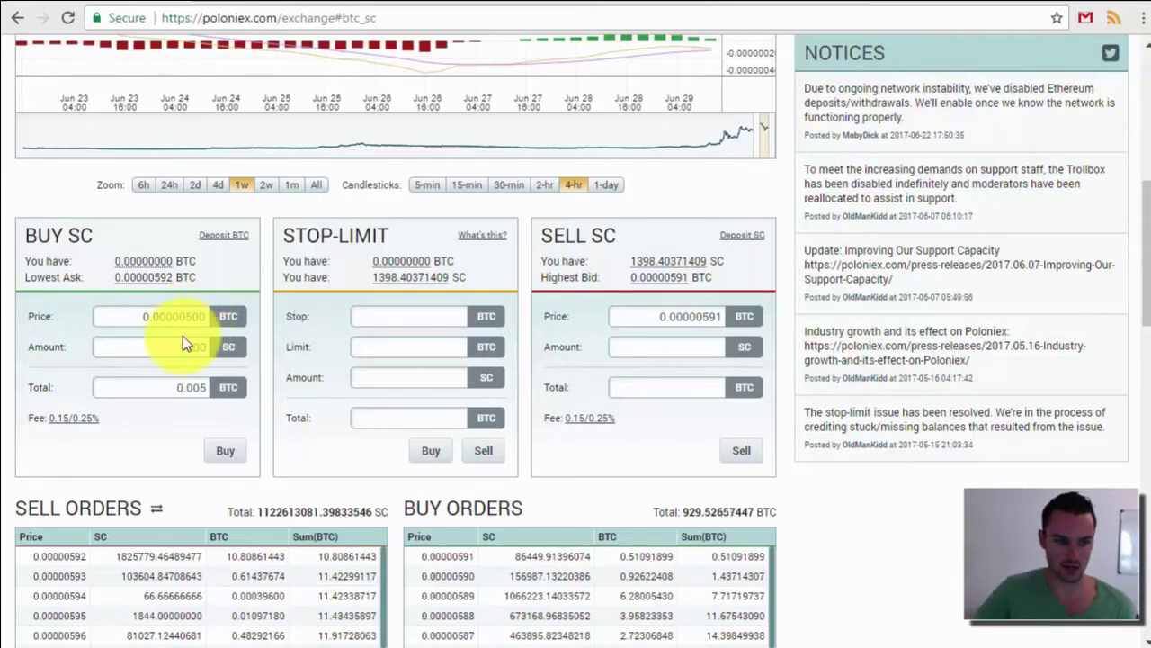
key("ctrl+z")
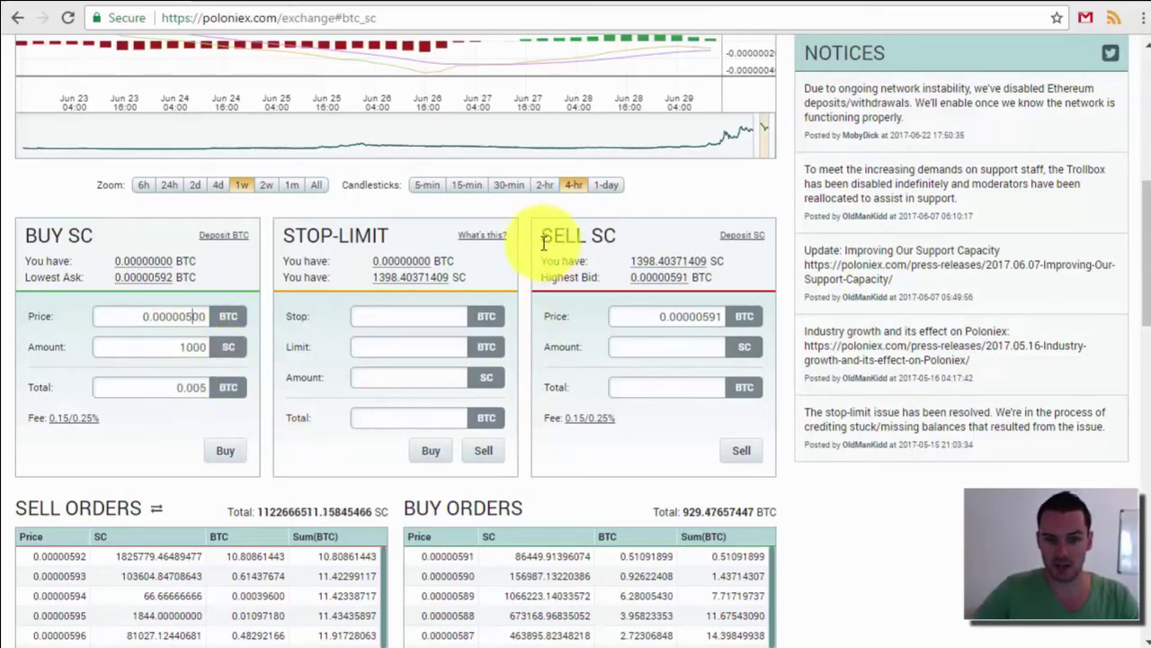
Step: Set the Siacoin sell order's price to 0.00000600 BTC and its amount to 100 SC
left_click_drag(623, 262, 736, 268)
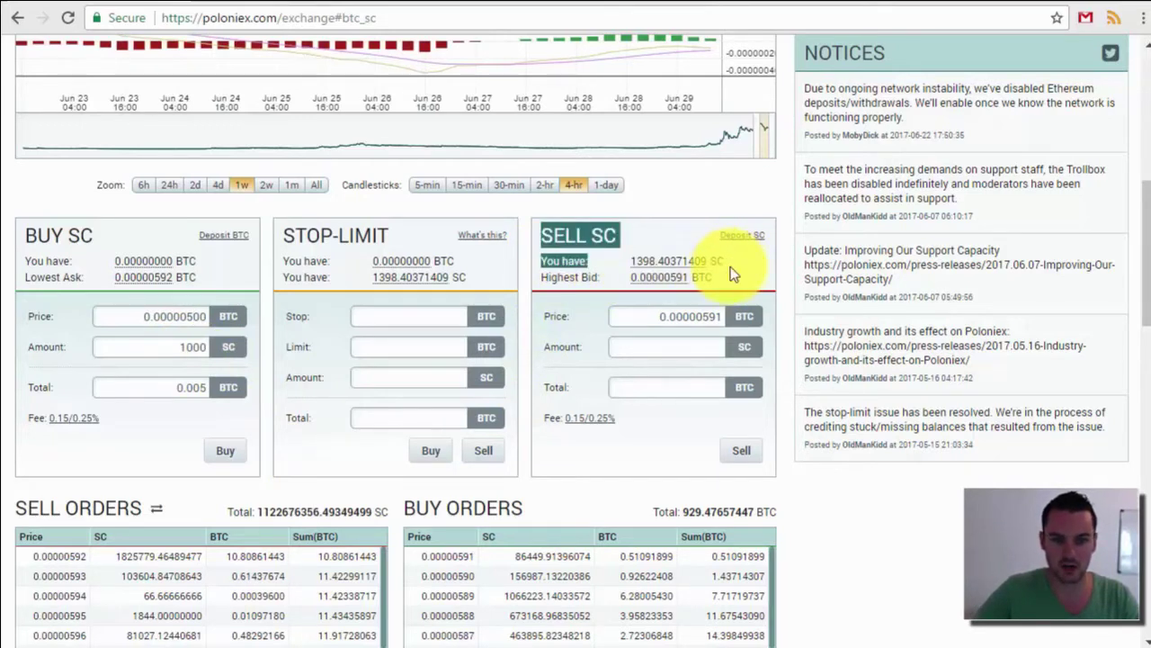
left_click(729, 278)
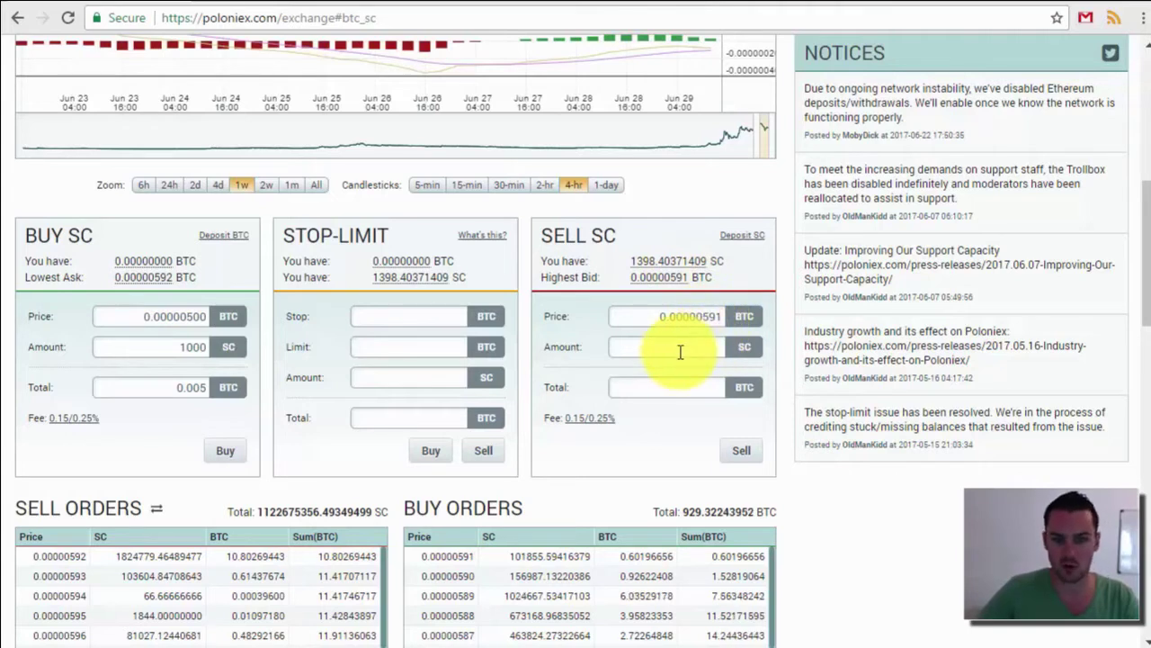
left_click(712, 315)
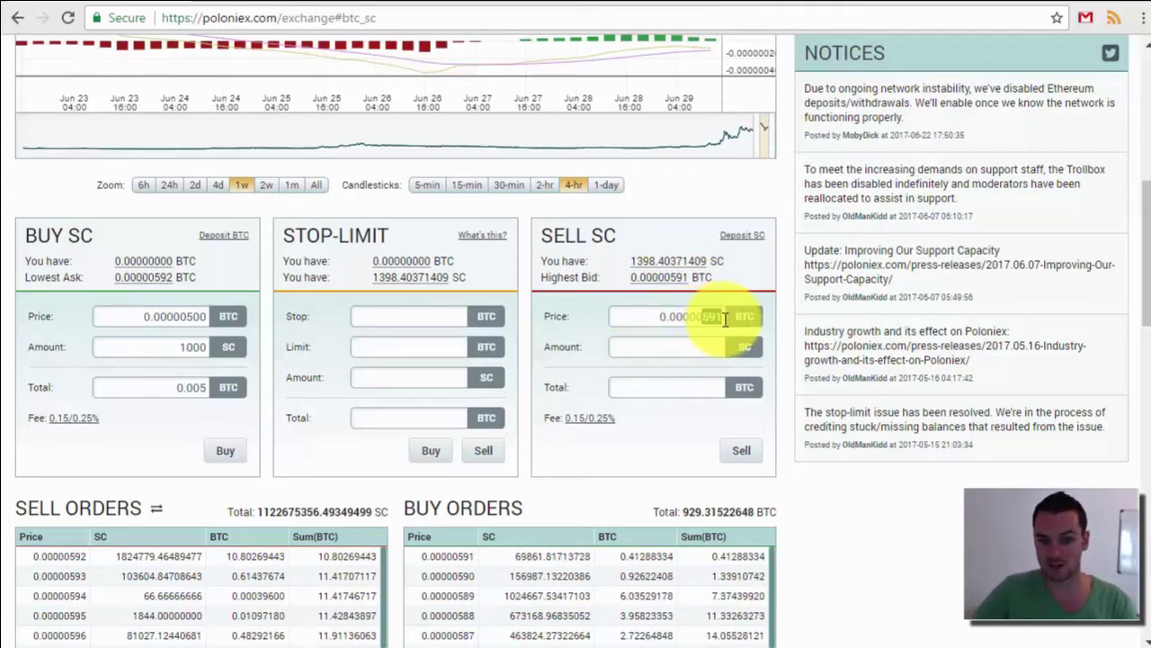
type("0.00000600")
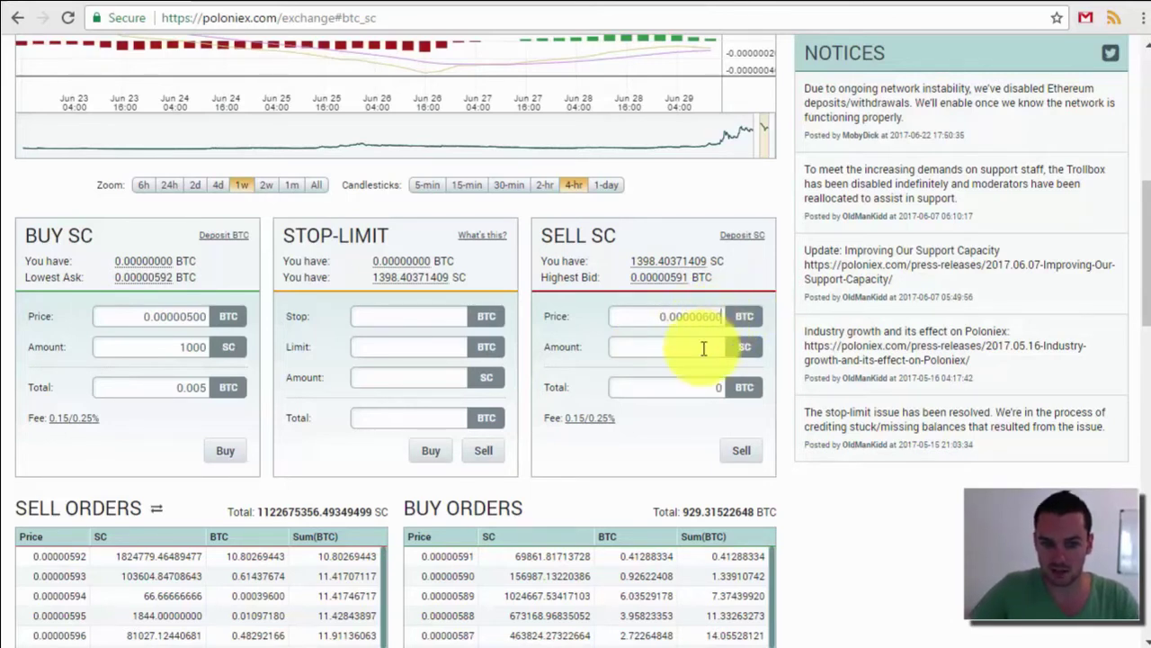
left_click(673, 347)
type("100")
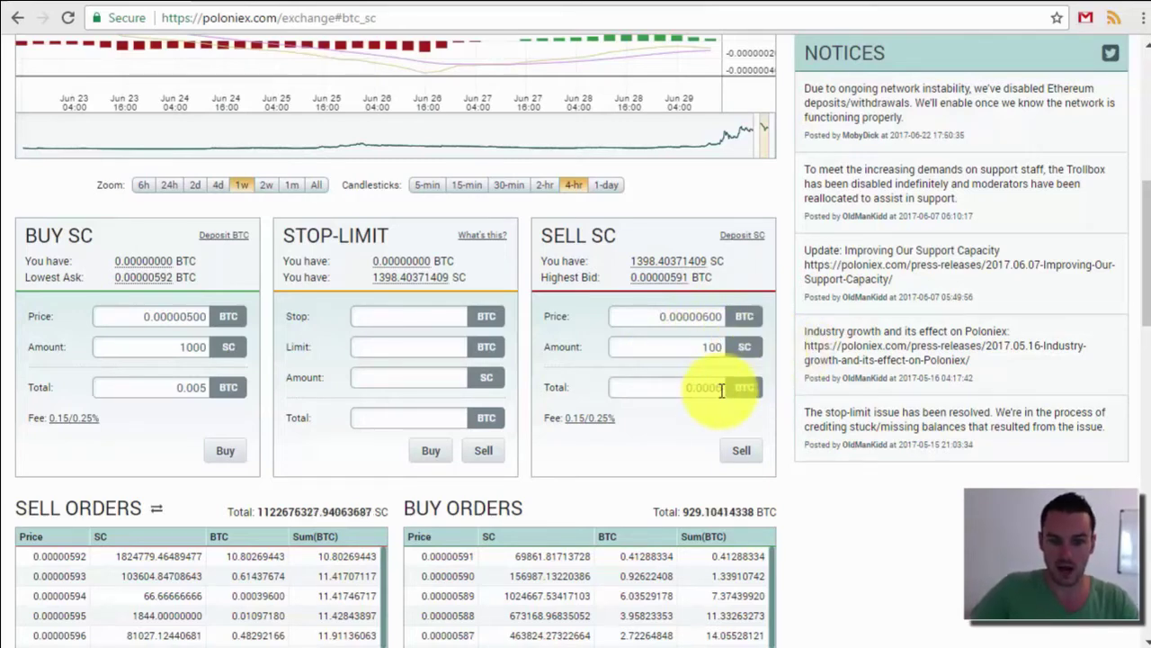
Step: Check the sell order's total, place the order and dismiss the confirmation message
double_click(691, 388)
left_click(700, 388)
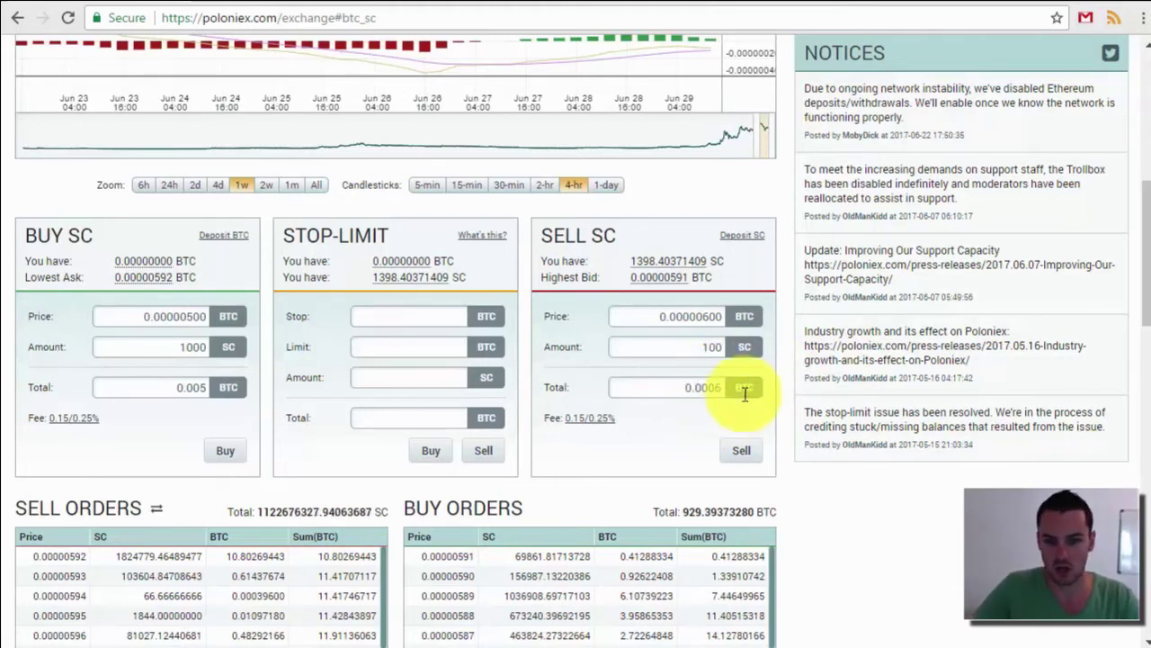
left_click(743, 451)
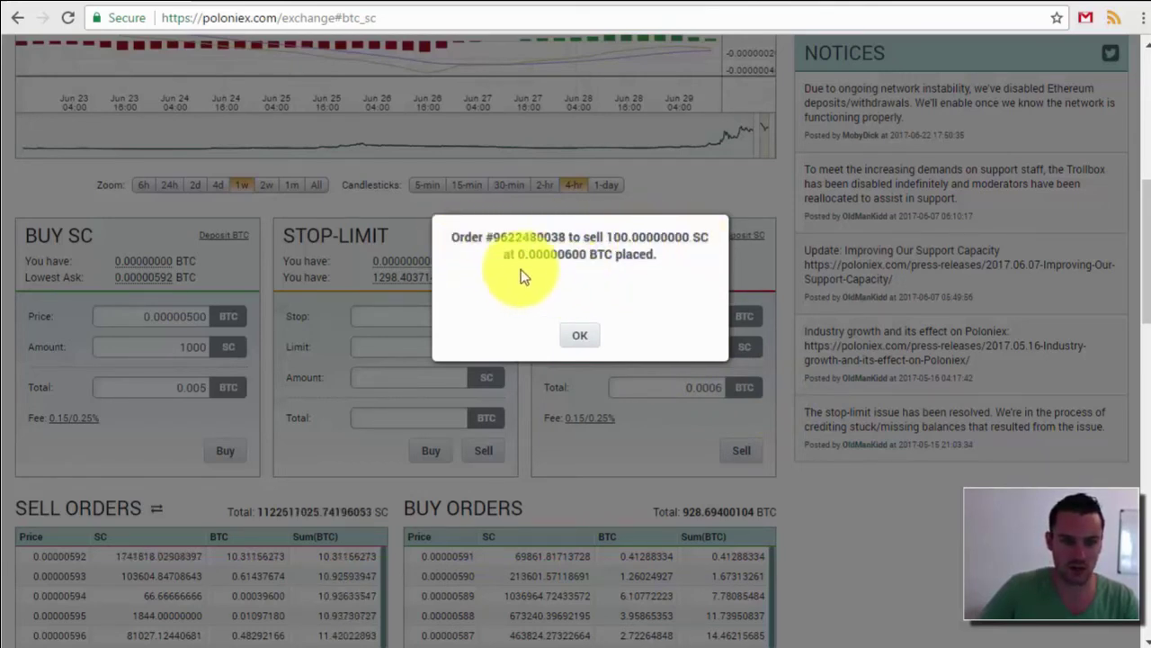
left_click(579, 333)
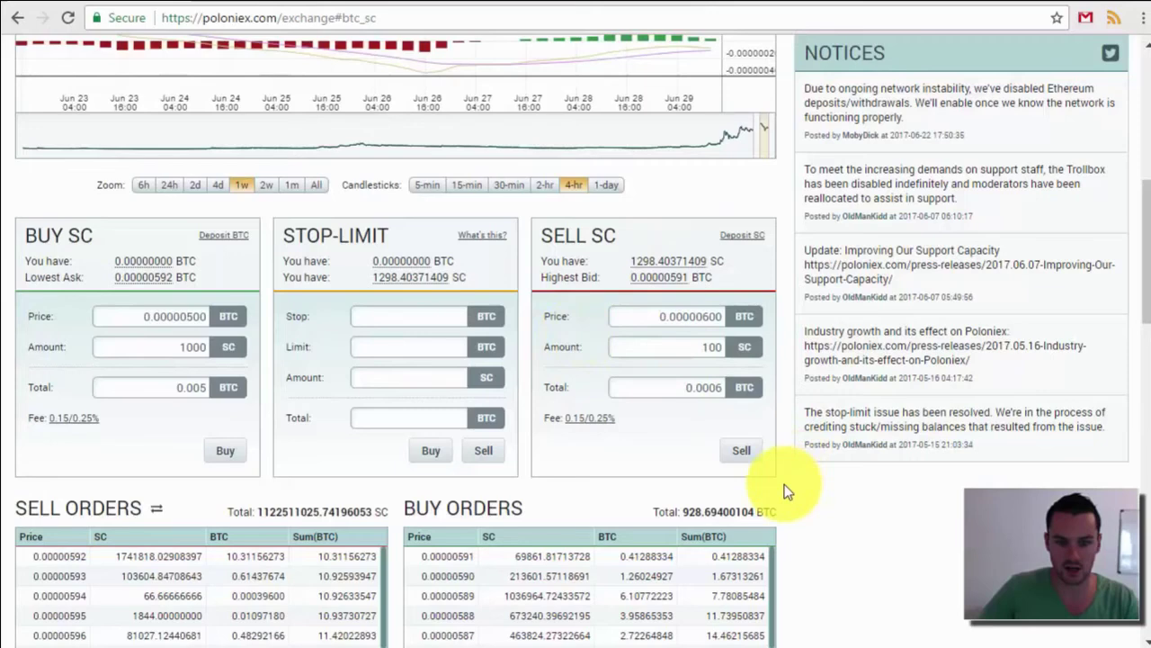
Step: Review the open Siacoin orders and cancel both sell orders, priced at 0.00000600 and 0.00000650 BTC
scroll(808, 484, "down", 8)
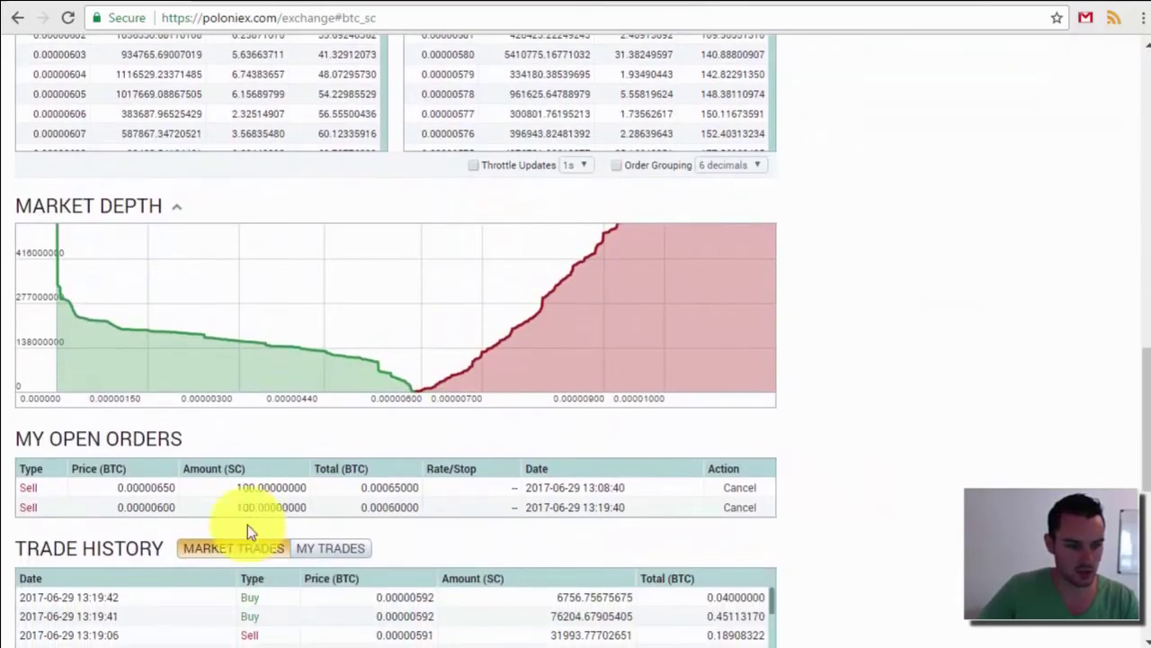
double_click(176, 488)
left_click(739, 488)
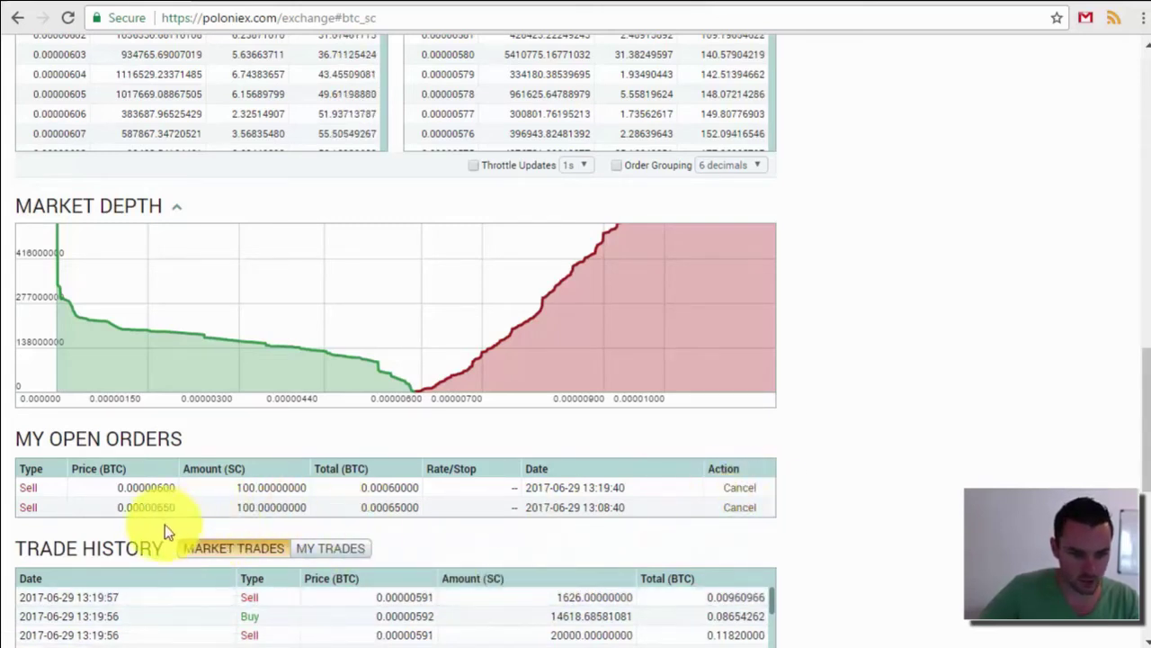
left_click_drag(117, 487, 173, 486)
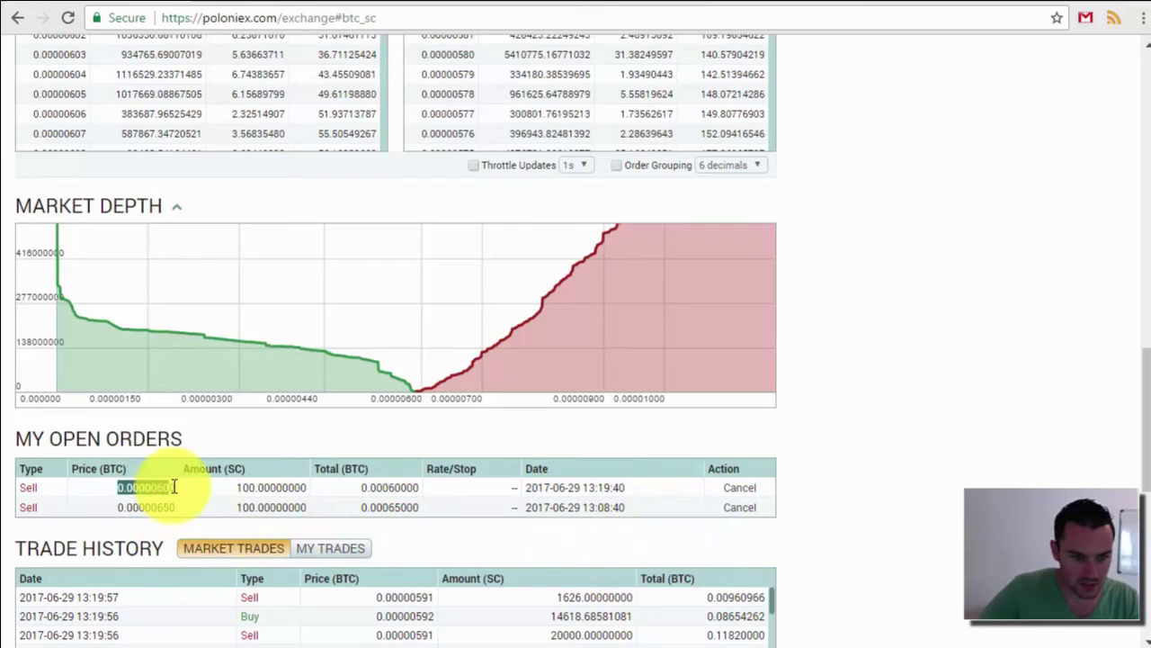
left_click(171, 487)
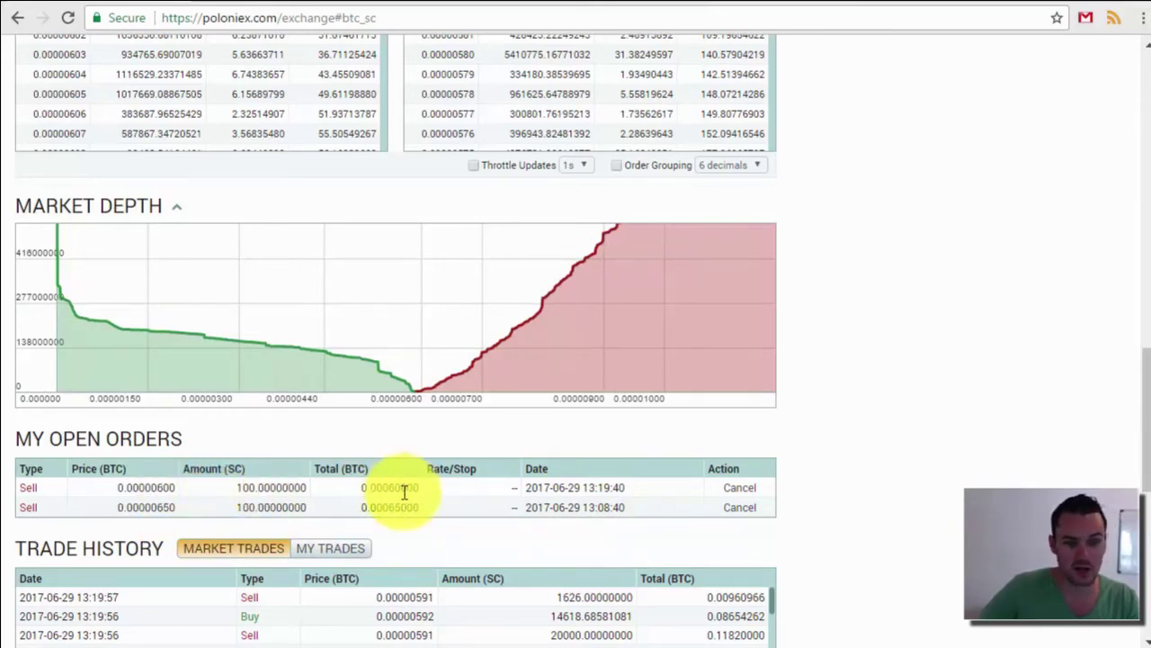
left_click_drag(634, 487, 514, 488)
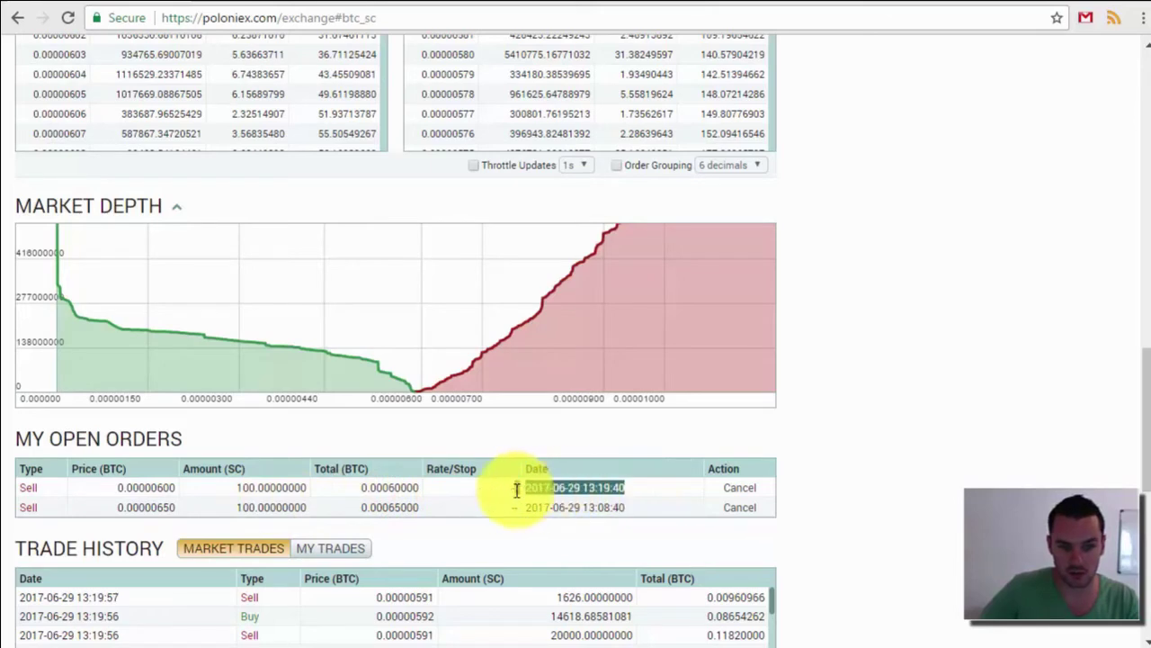
left_click(611, 487)
left_click(742, 488)
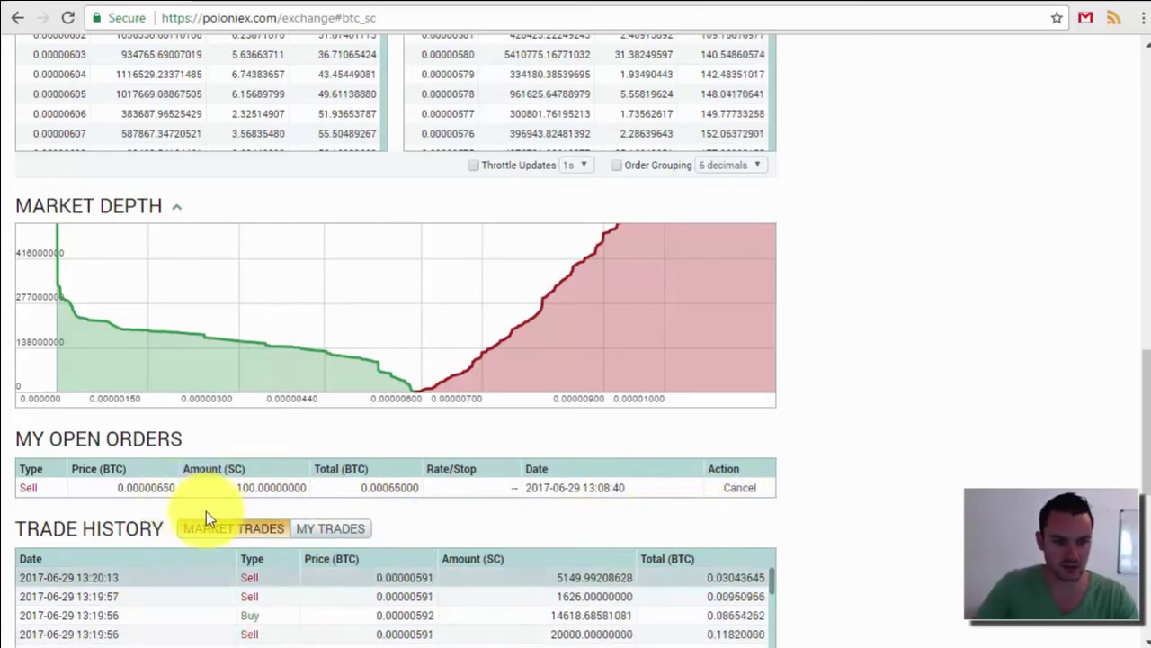
left_click(743, 491)
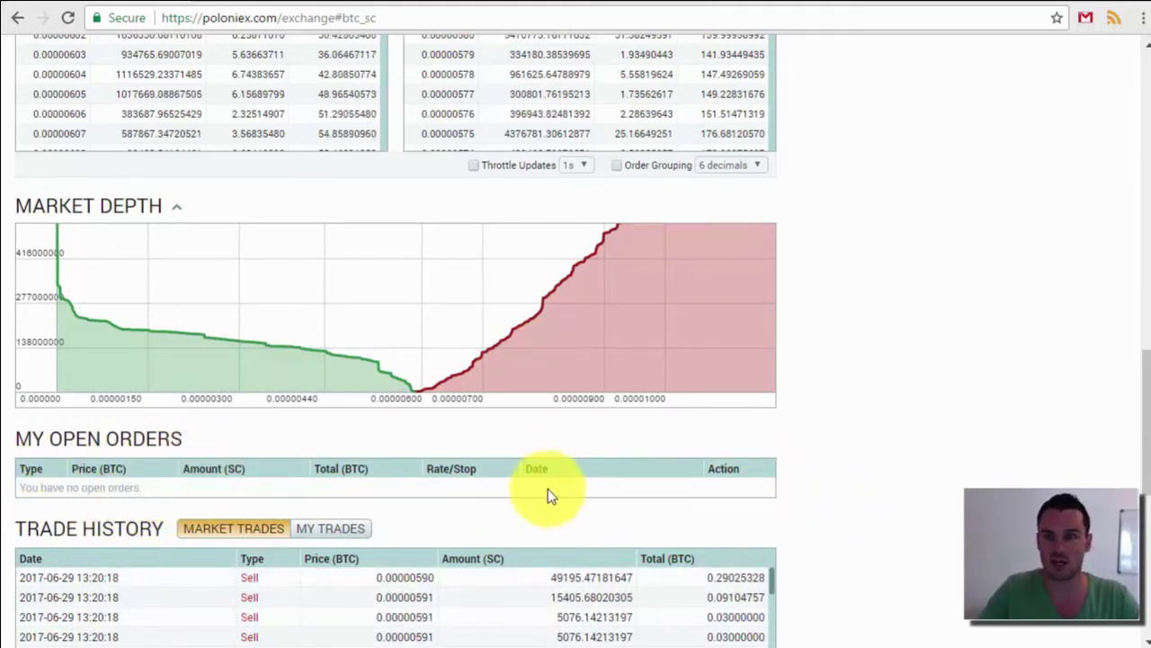
Step: Copy the buy order's price of 0.00000500 BTC into the stop price of the stop-limit order
scroll(899, 488, "up", 5)
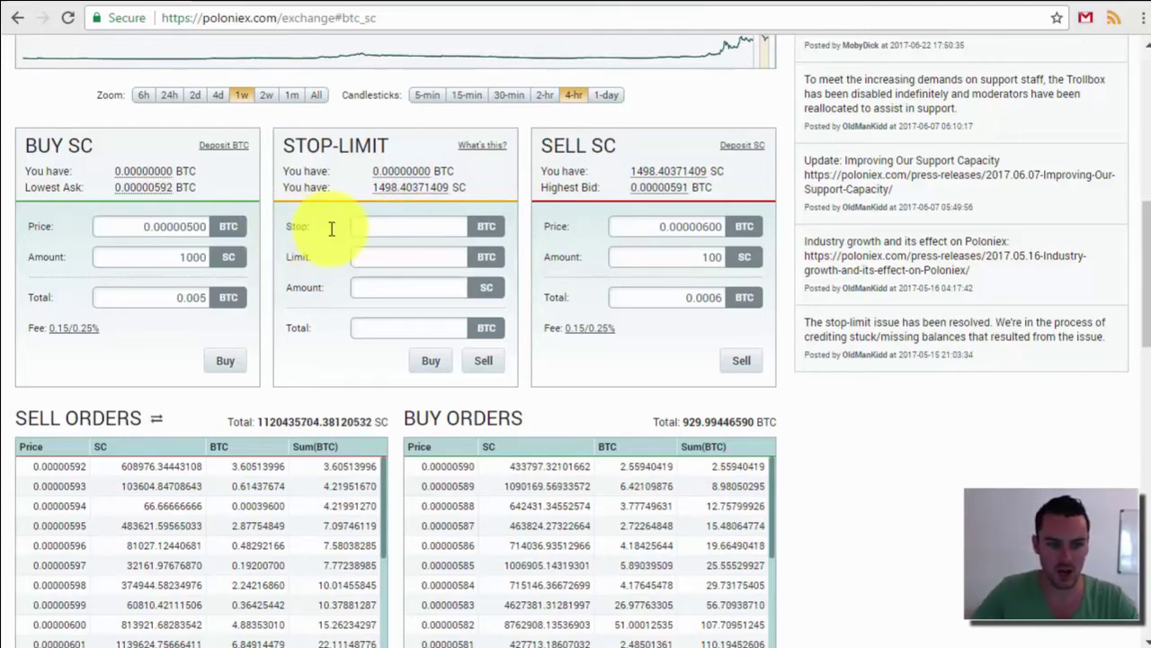
left_click(427, 231)
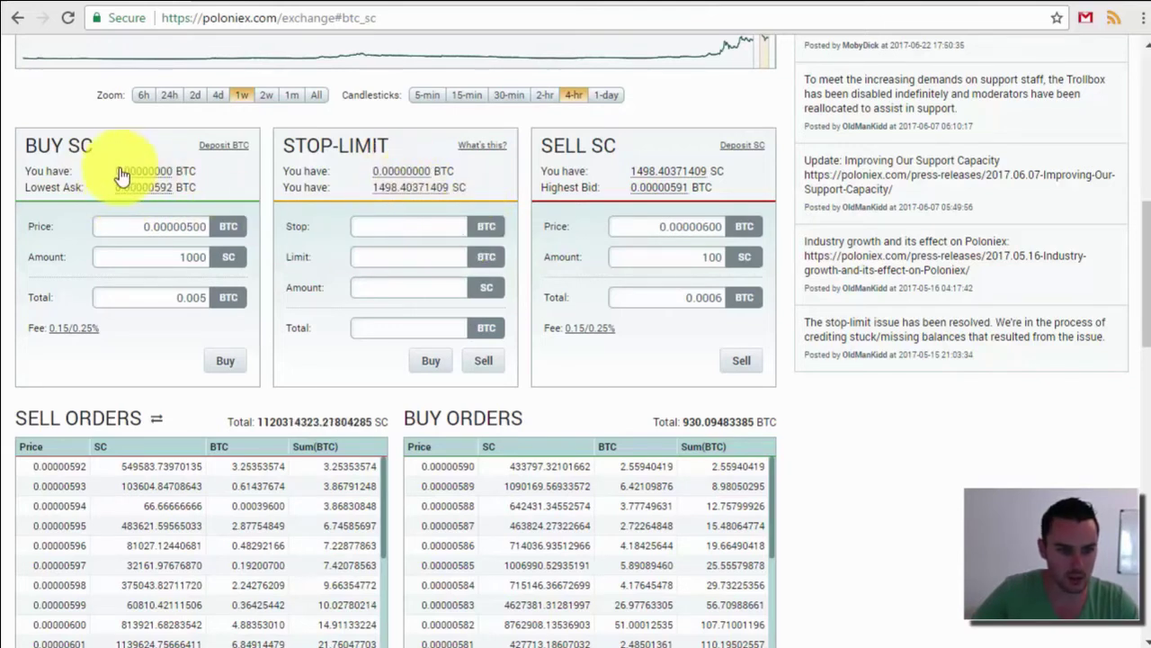
left_click_drag(168, 193, 167, 223)
left_click(168, 224)
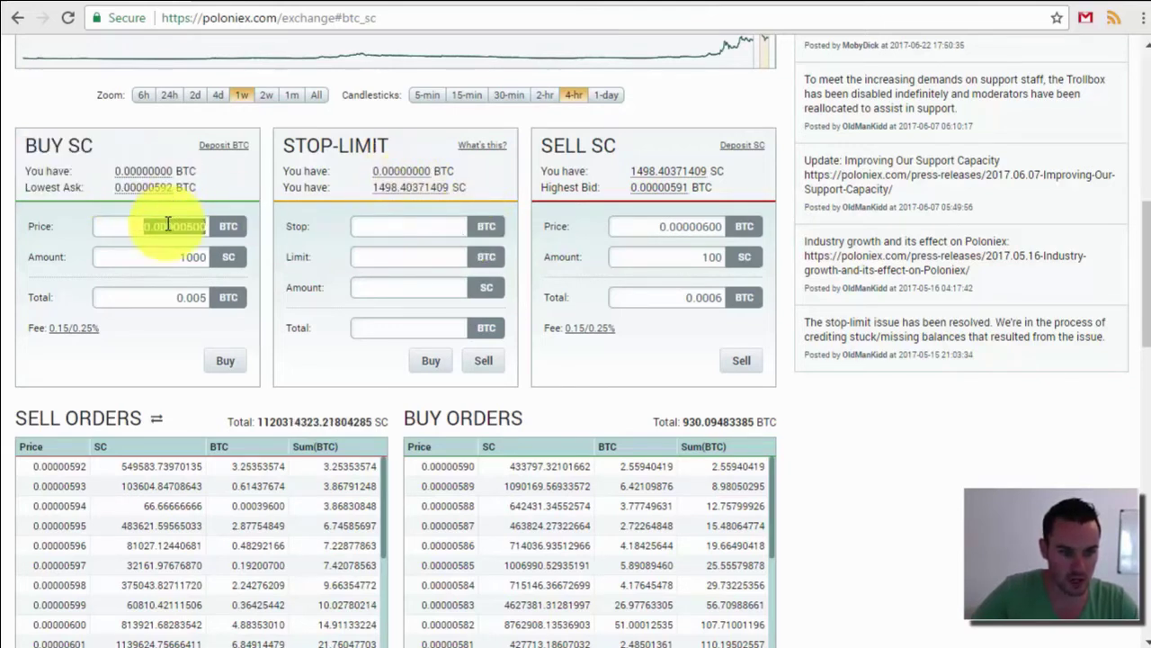
double_click(171, 226)
key("ctrl+c")
left_click(450, 230)
key("ctrl+v")
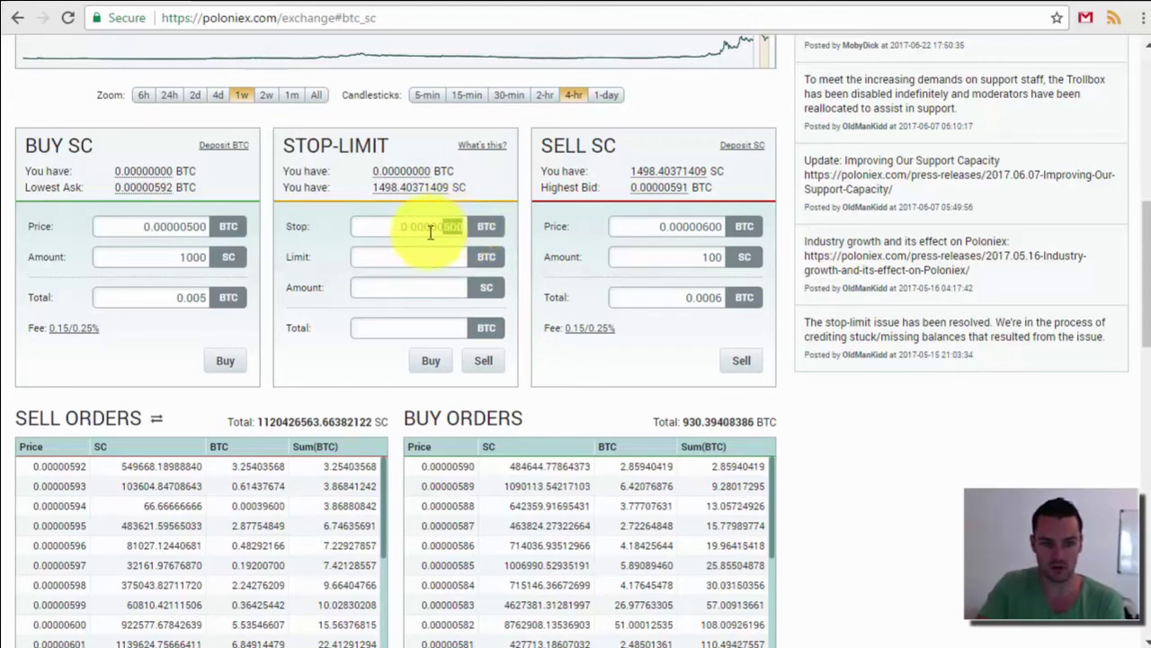
Step: Set the stop-limit order's limit price to 0.00000550 BTC by reusing and adjusting the copied price
left_click(426, 256)
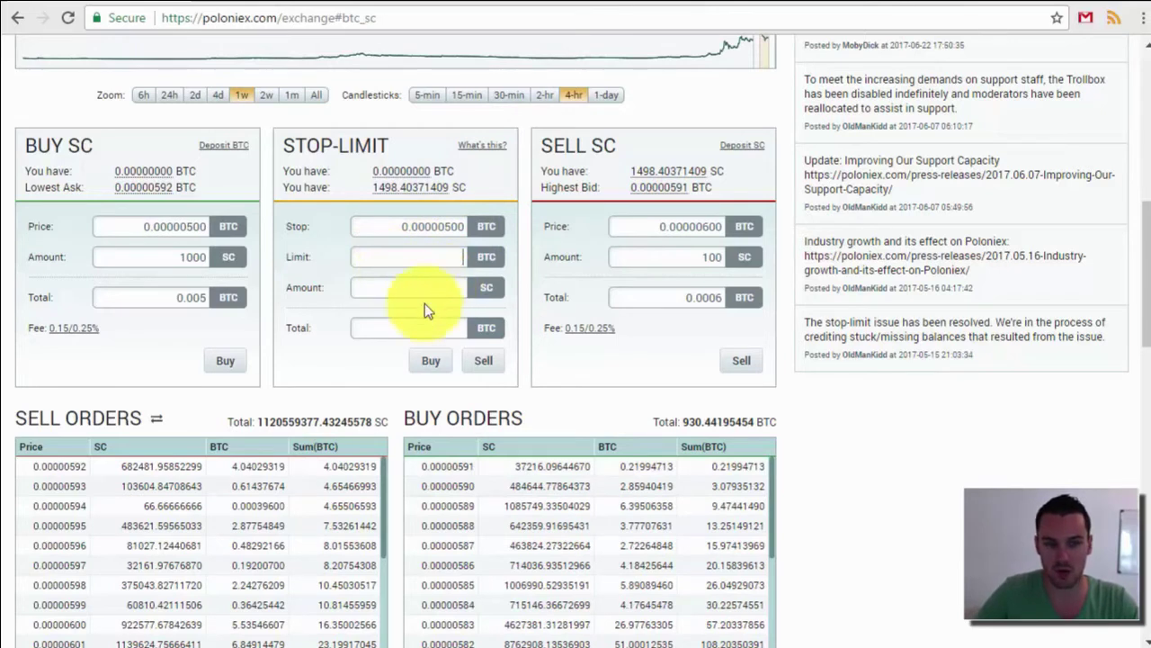
left_click_drag(445, 226, 470, 225)
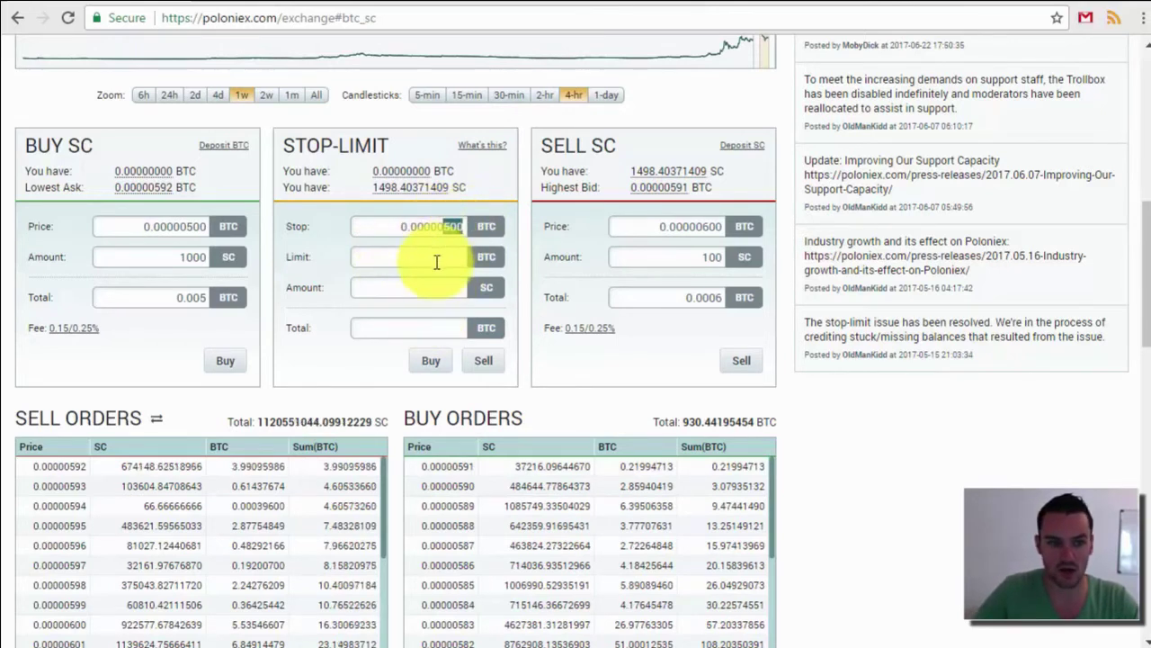
left_click(436, 258)
key("ctrl+v")
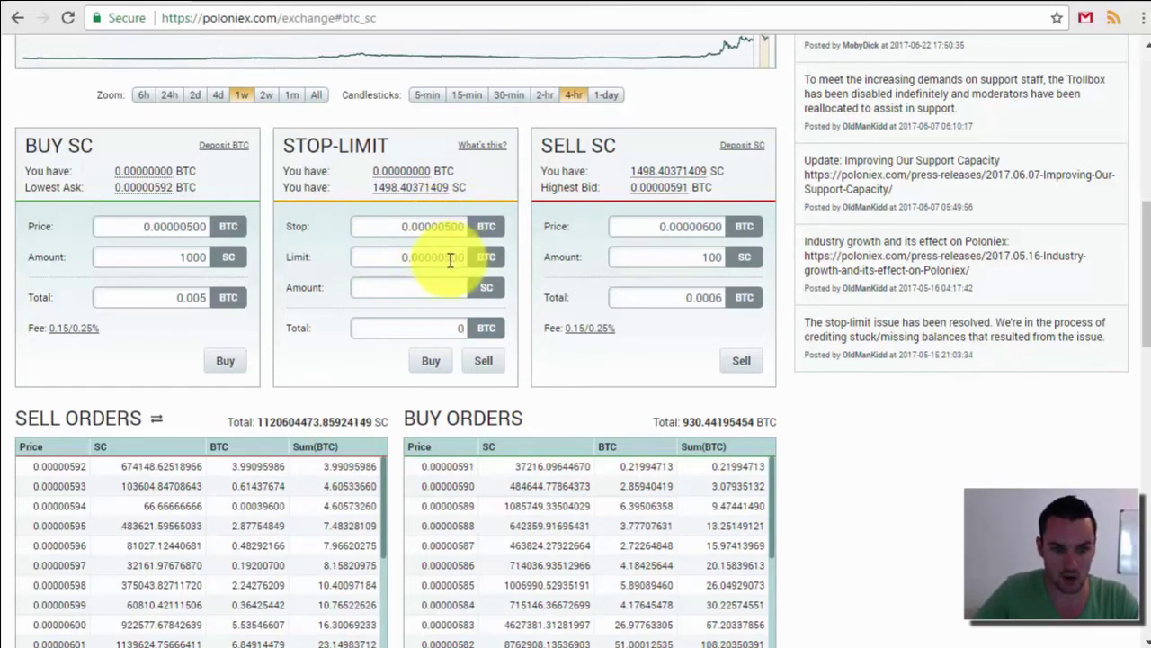
key("BackSpace")
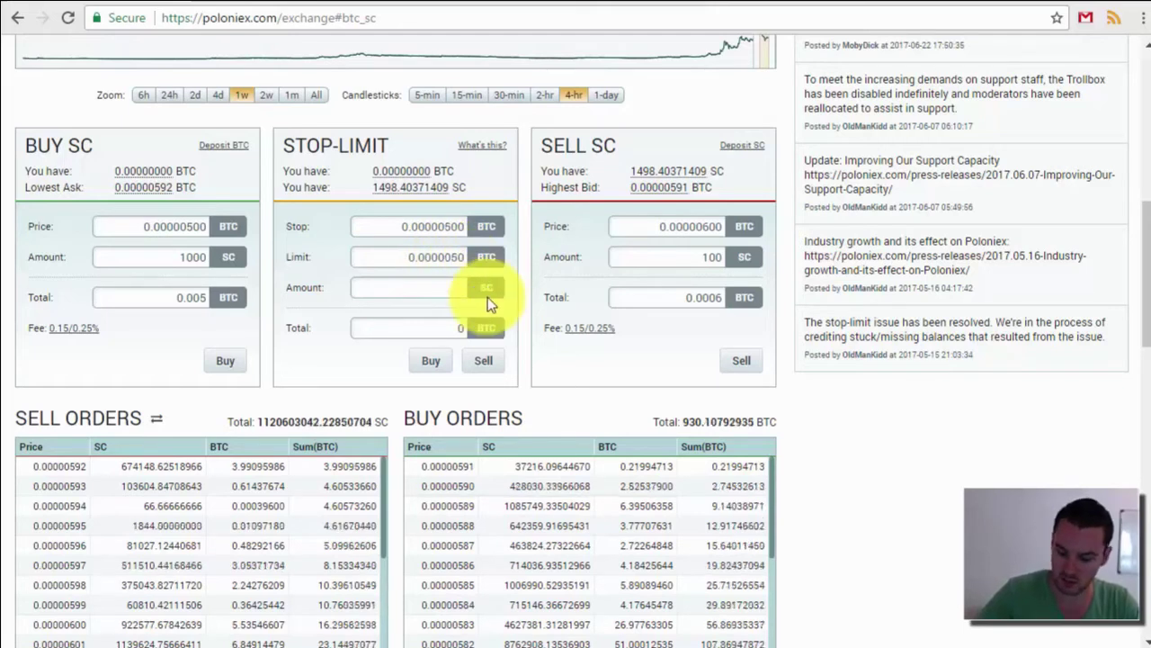
type("5")
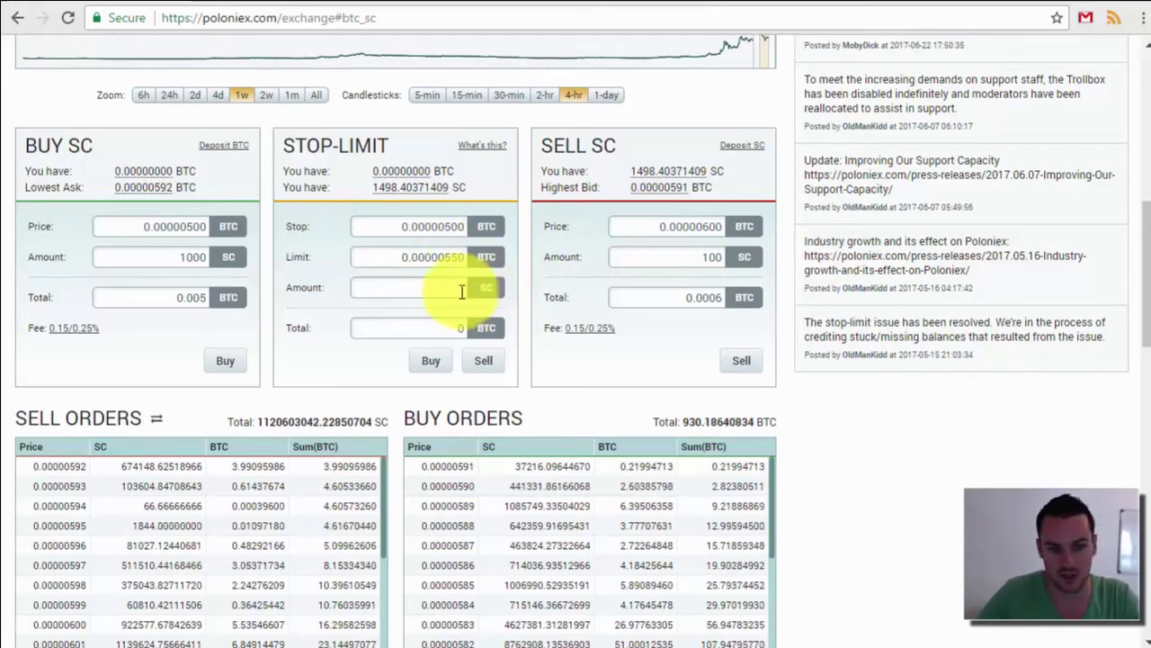
Step: Keep the stop price at 0.00000500 BTC and set the stop-limit order's amount to 1000 SC
left_click(381, 226)
key("ctrl+v")
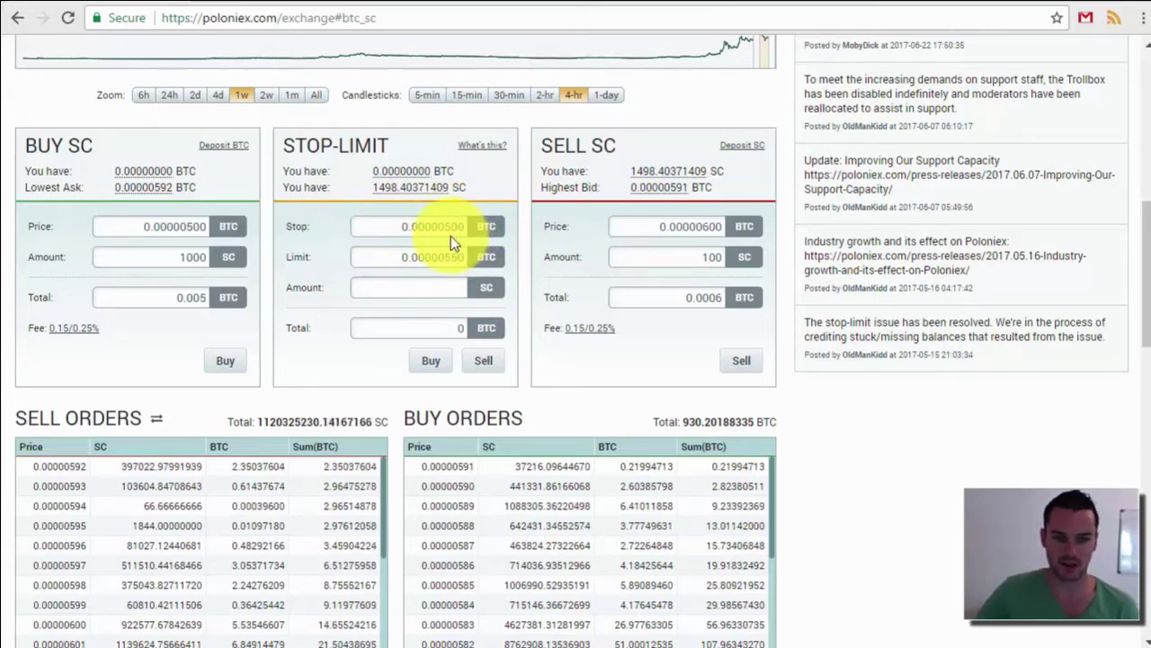
left_click_drag(396, 262, 455, 257)
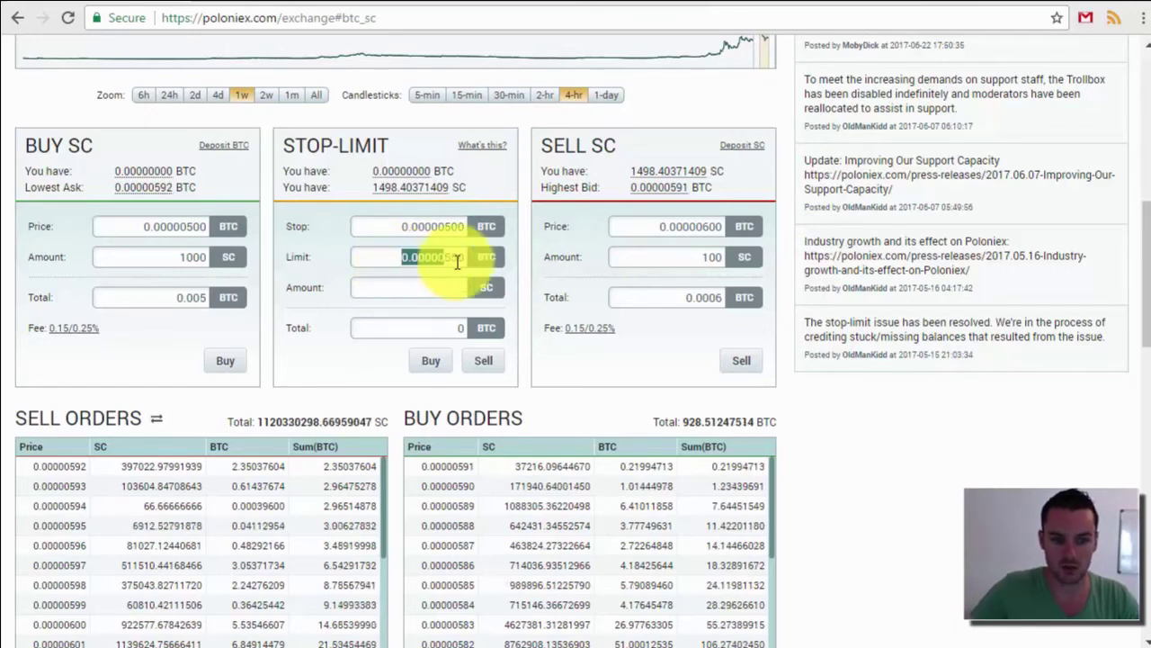
left_click(446, 259)
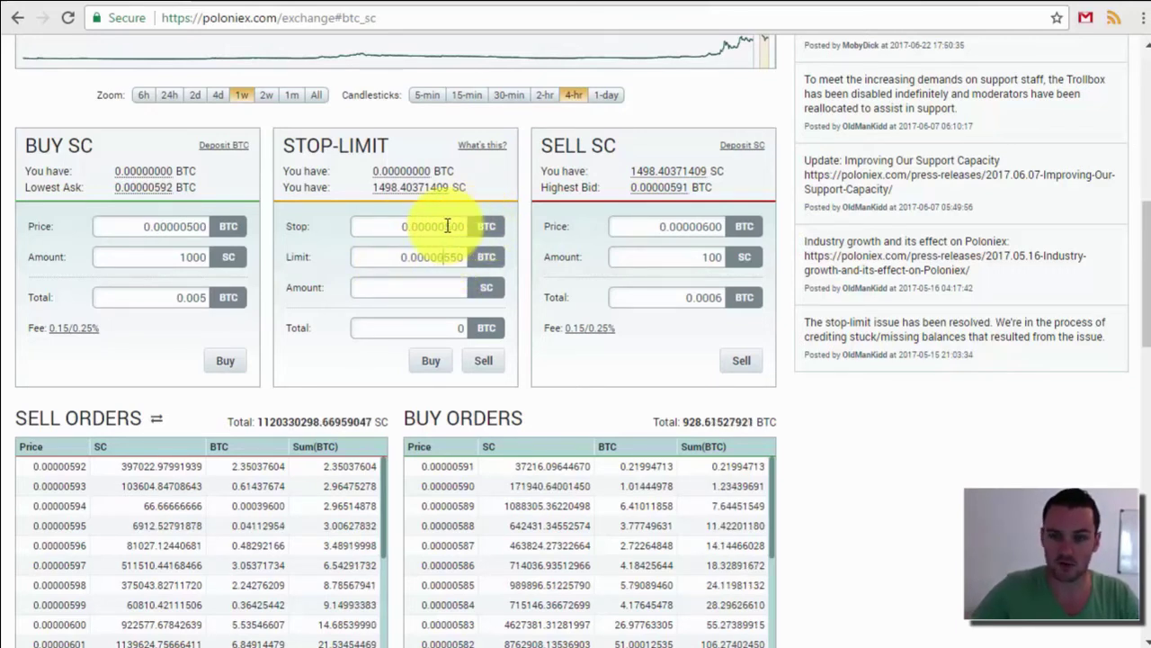
left_click(450, 285)
type("1")
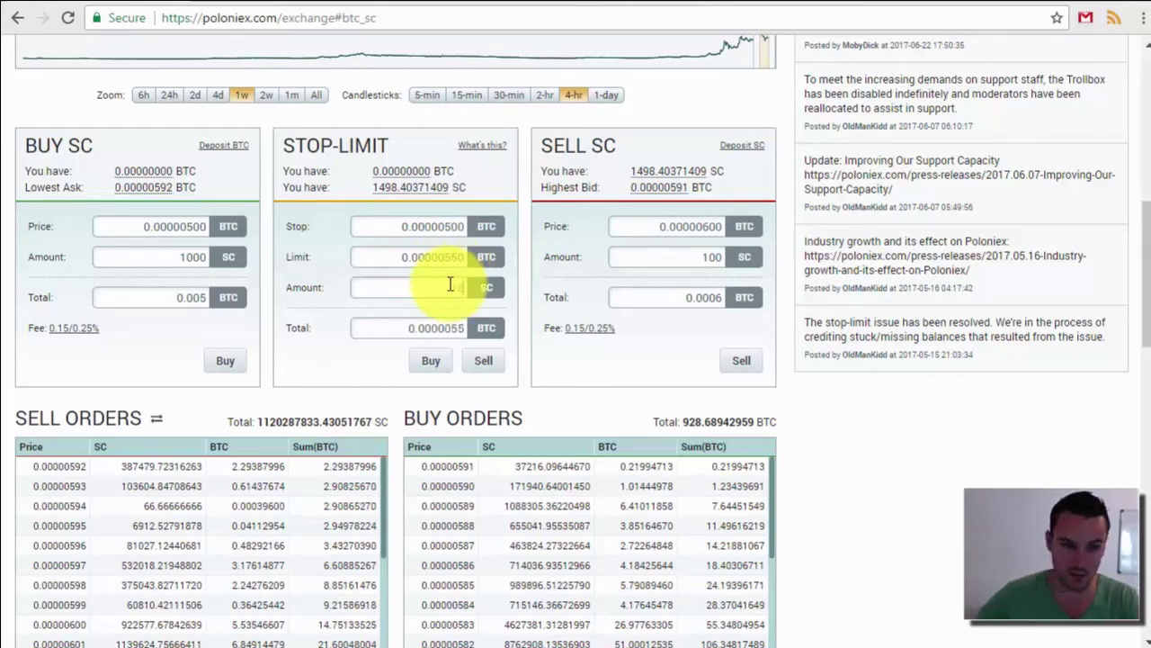
type("0000")
key("BackSpace")
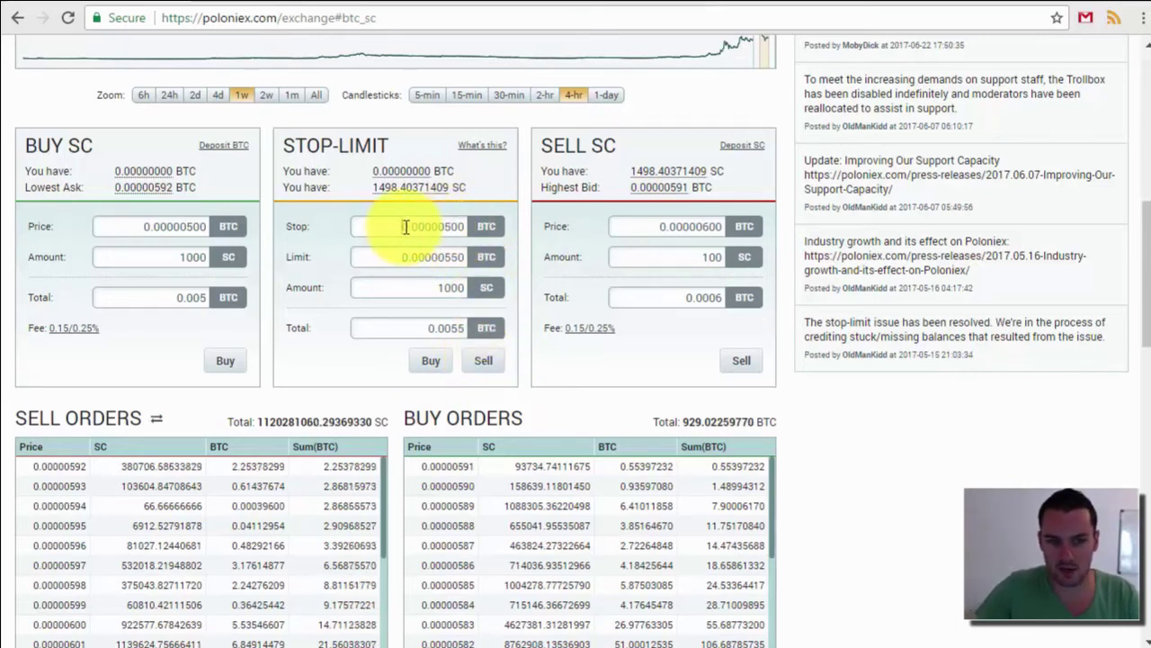
Step: Review the stop price, limit price and amount in the stop-limit order form
left_click_drag(404, 226, 461, 227)
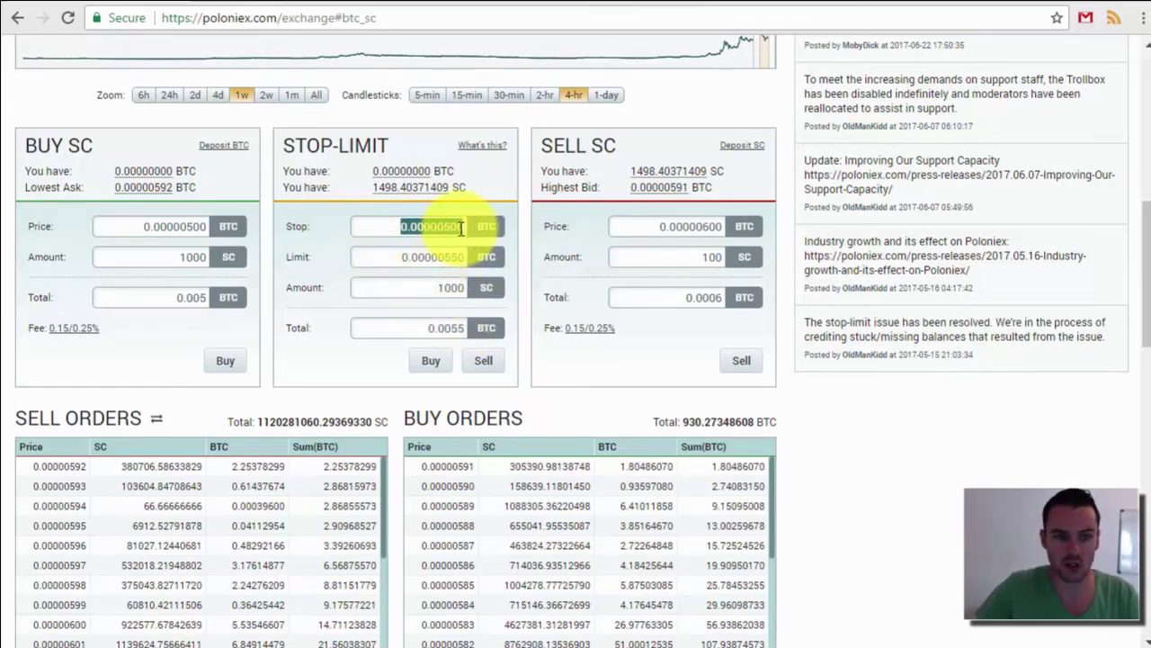
left_click(457, 257)
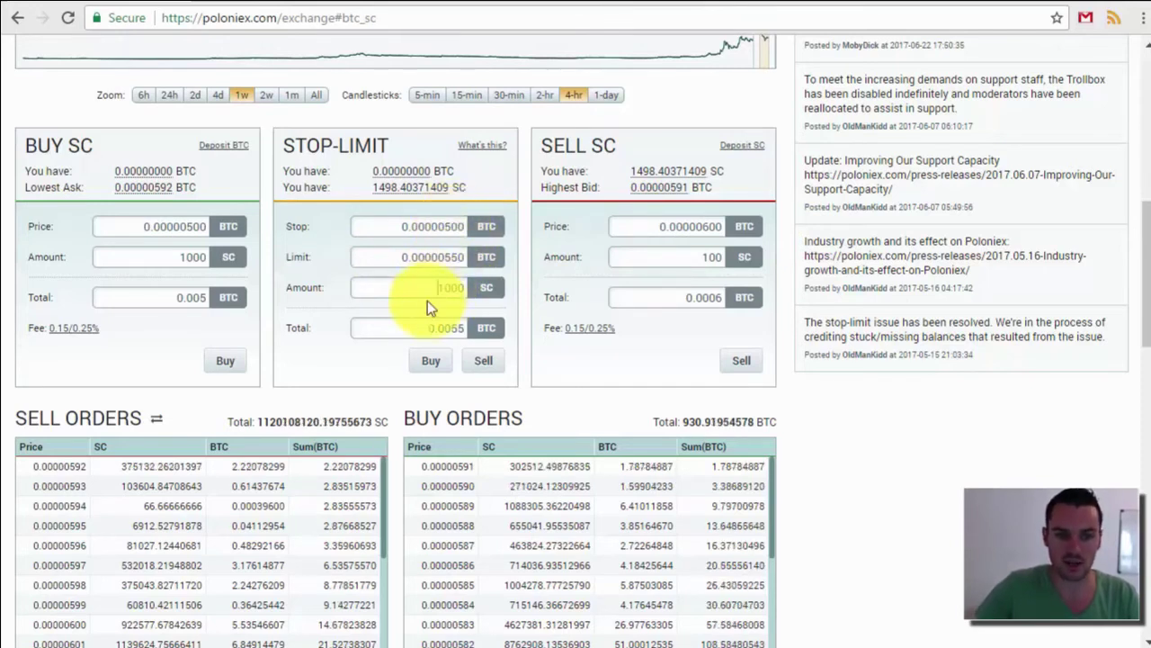
left_click(482, 360)
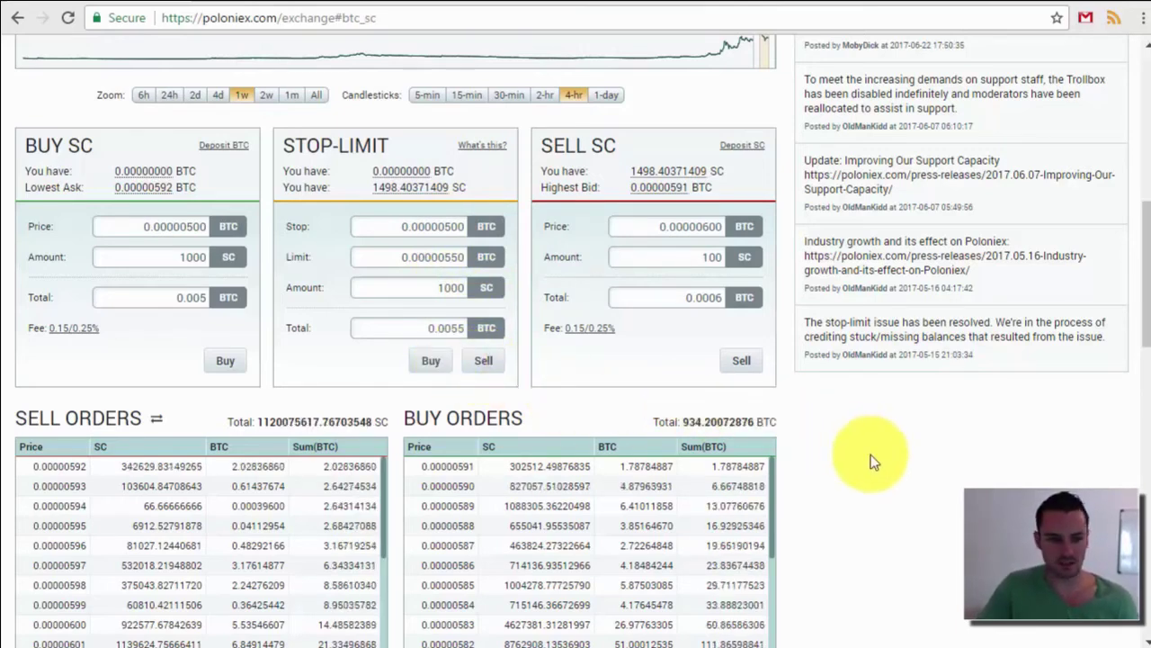
Step: Examine Siacoin's sell and buy order lists, market depth chart, open orders and market trade history
scroll(870, 462, "down", 2)
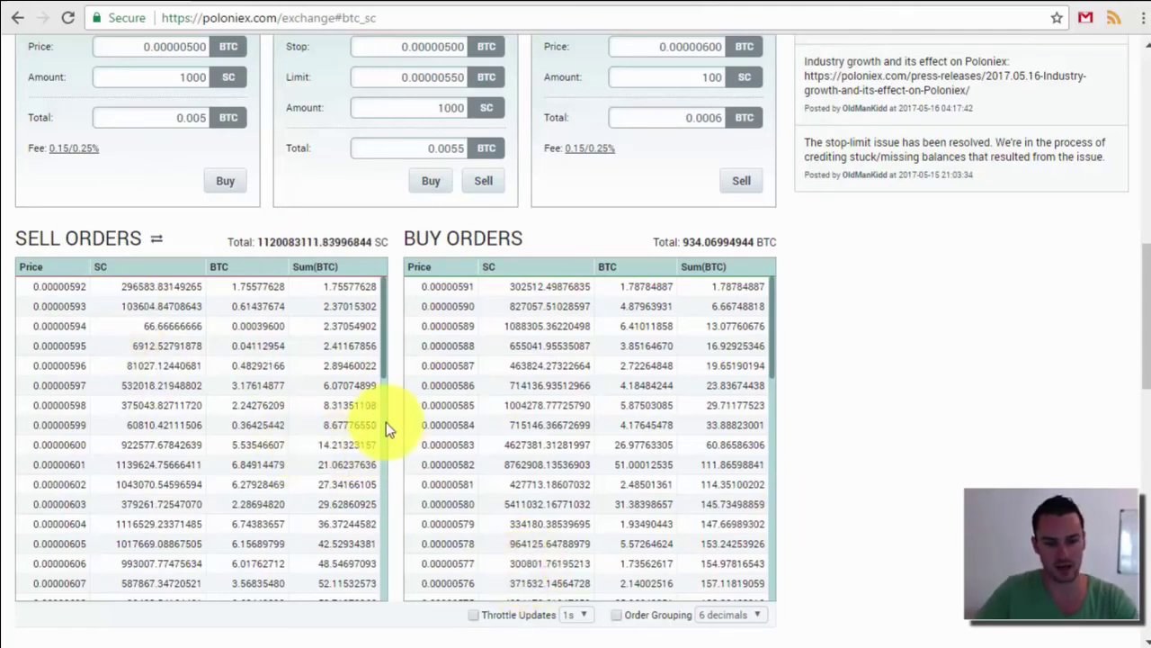
scroll(406, 438, "down", 1)
scroll(400, 438, "down", 2)
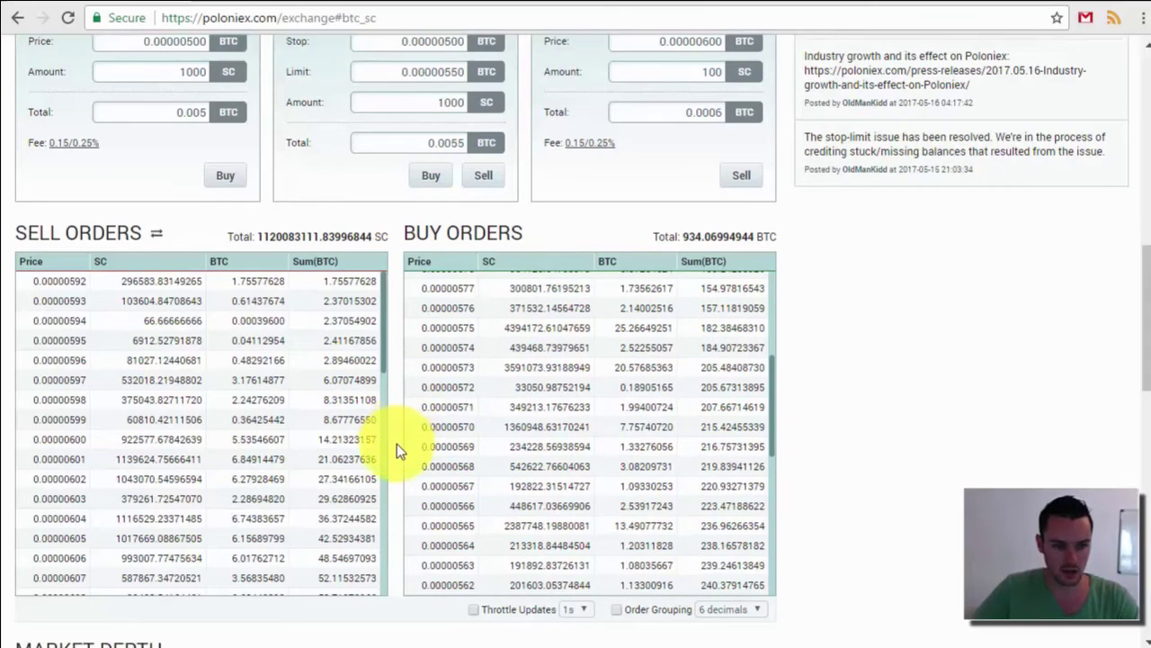
scroll(513, 432, "up", 1)
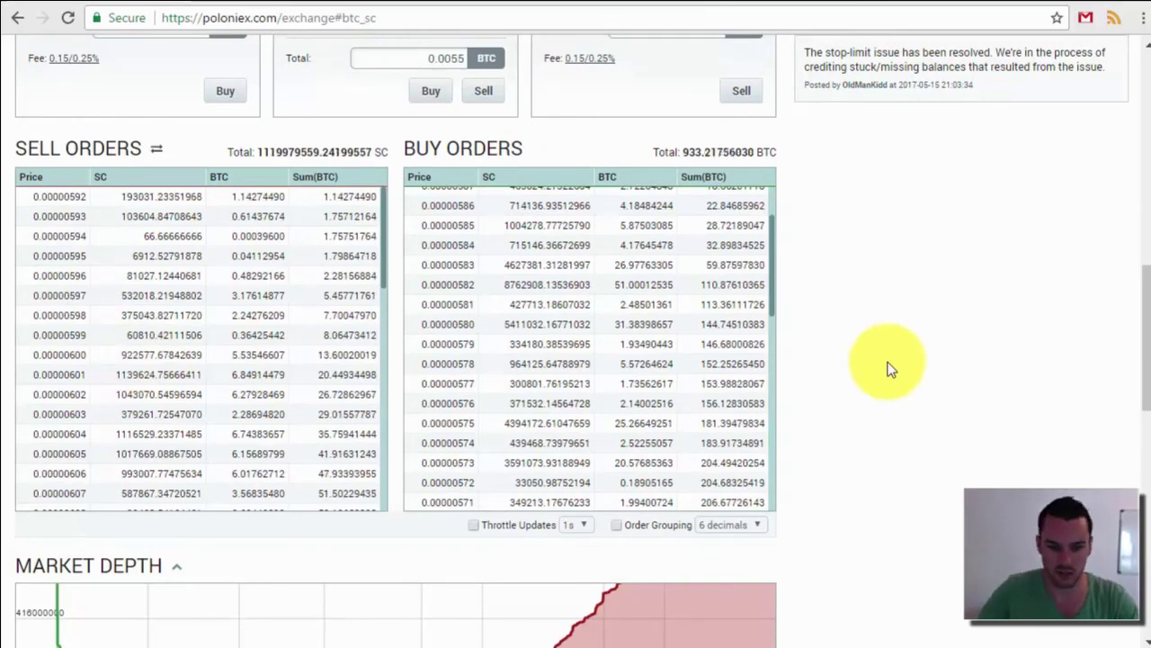
scroll(888, 367, "down", 3)
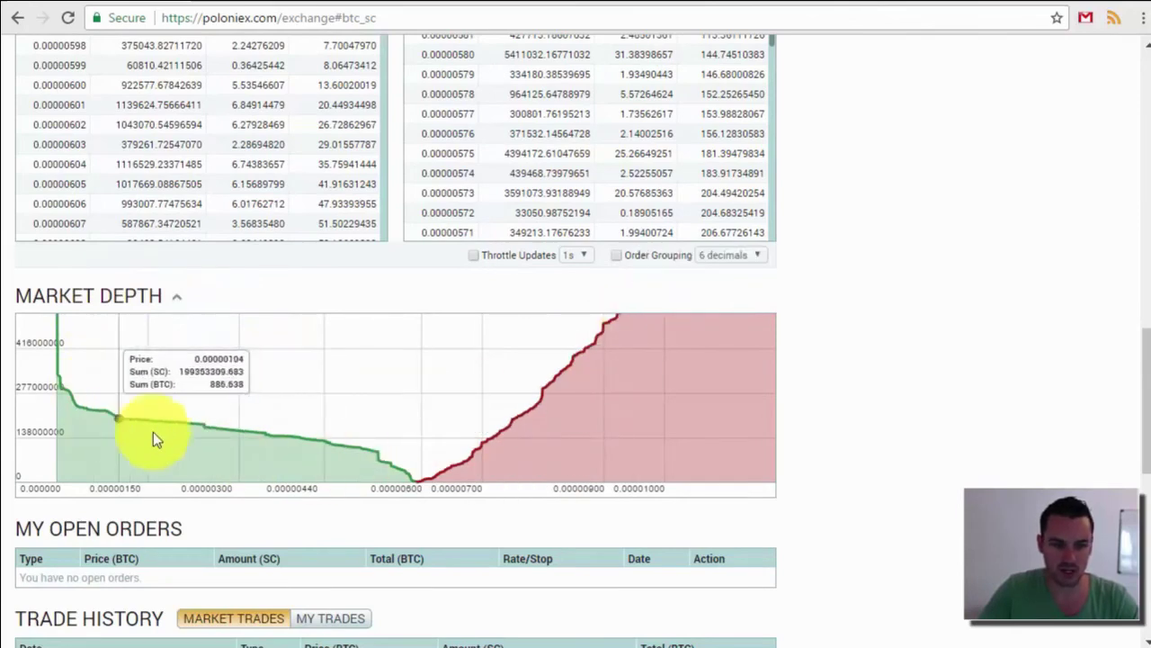
scroll(890, 416, "down", 3)
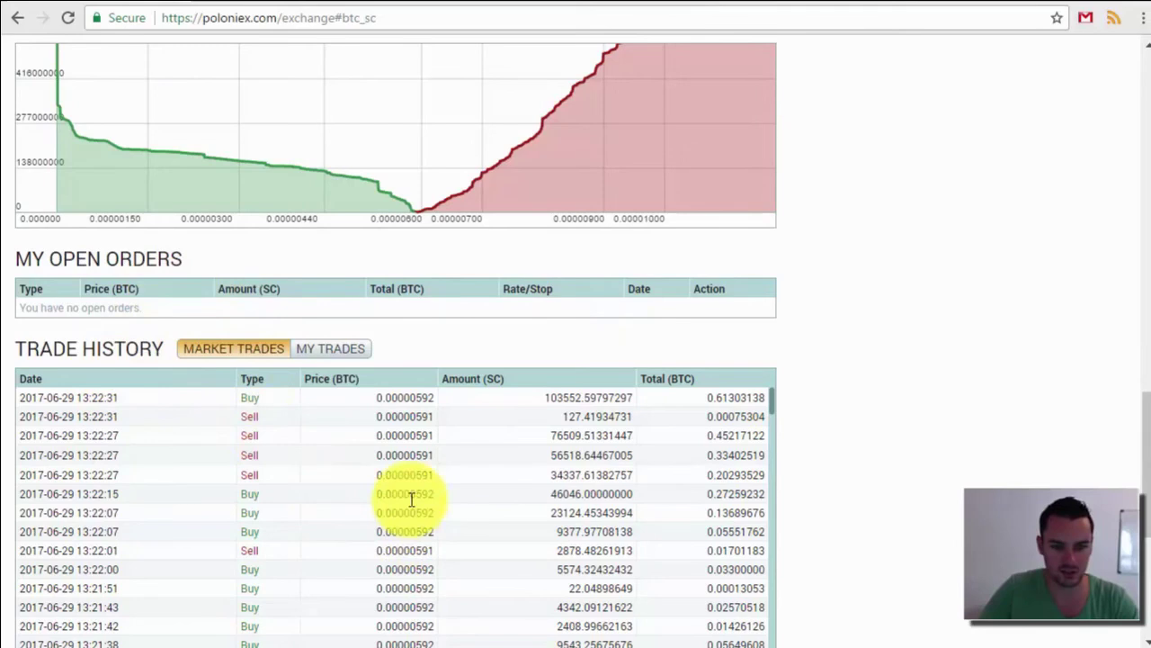
scroll(915, 448, "down", 2)
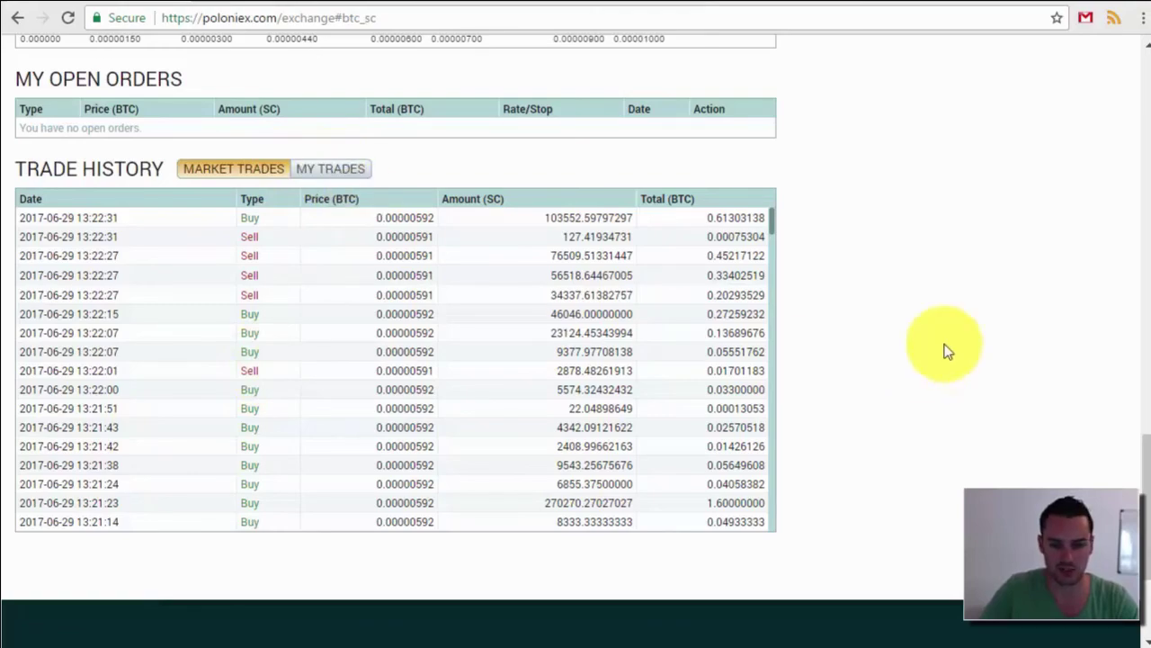
Step: Open the account's deposits and withdrawals page
scroll(946, 351, "up", 15)
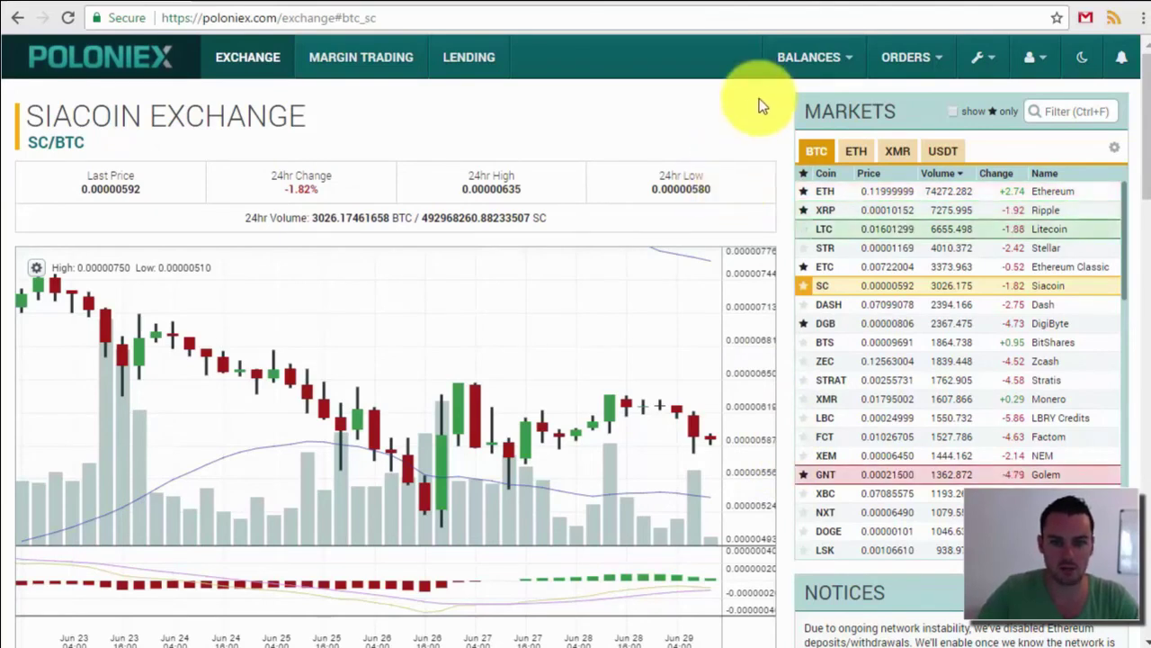
mouse_move(815, 53)
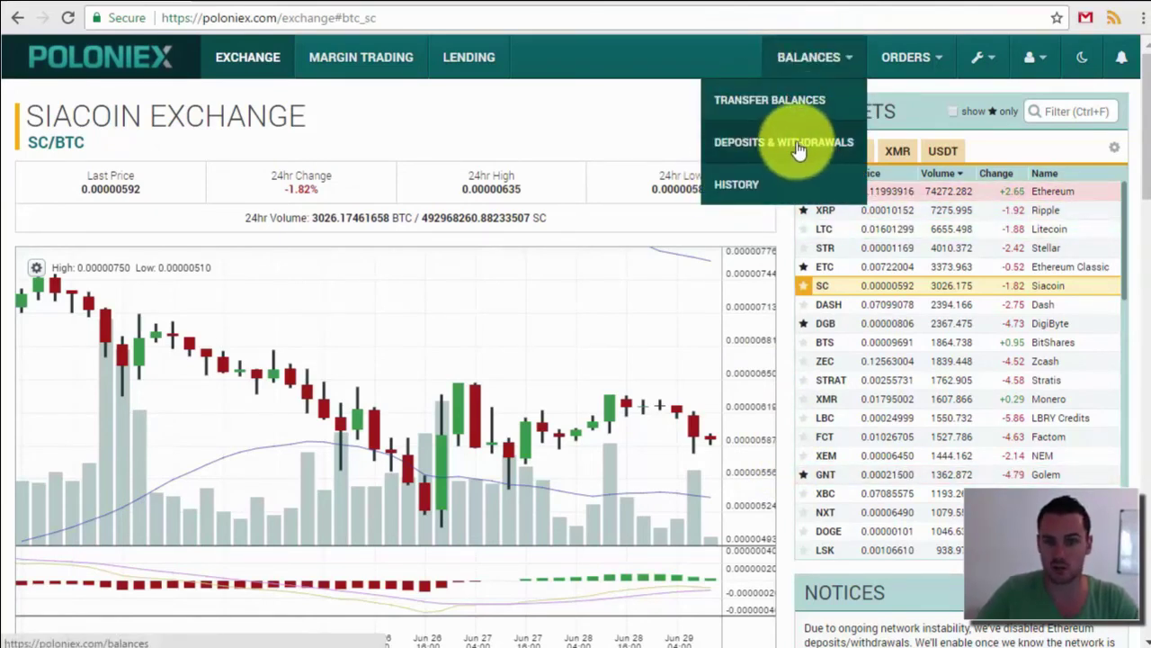